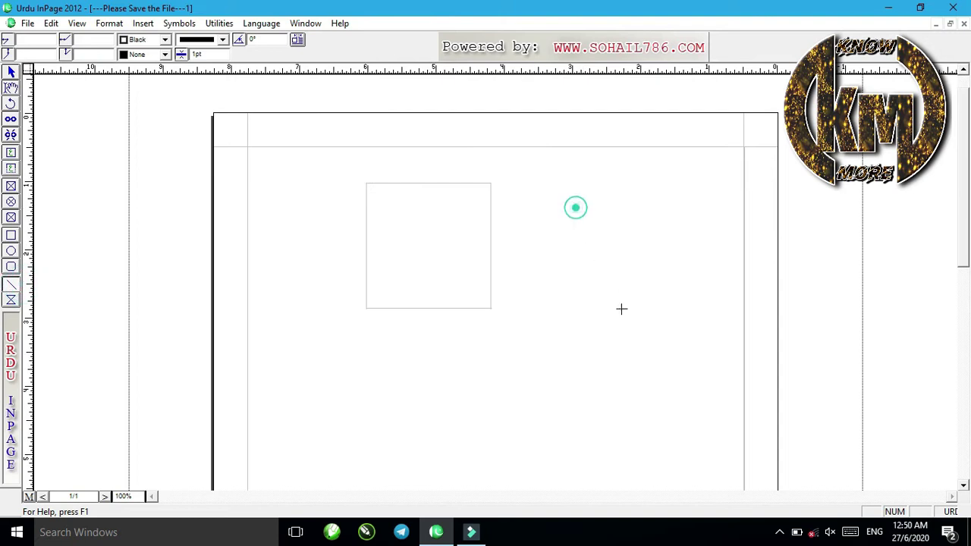
{"action": "left_click_drag", "start_coordinate": [550, 187], "coordinate": [551, 322]}
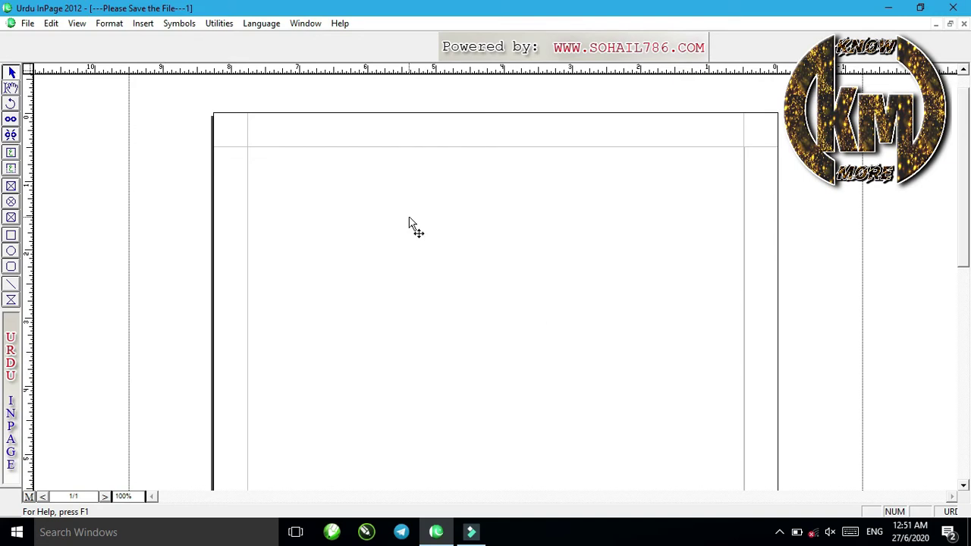
{"action": "left_click", "coordinate": [11, 88]}
{"action": "left_click", "coordinate": [398, 185]}
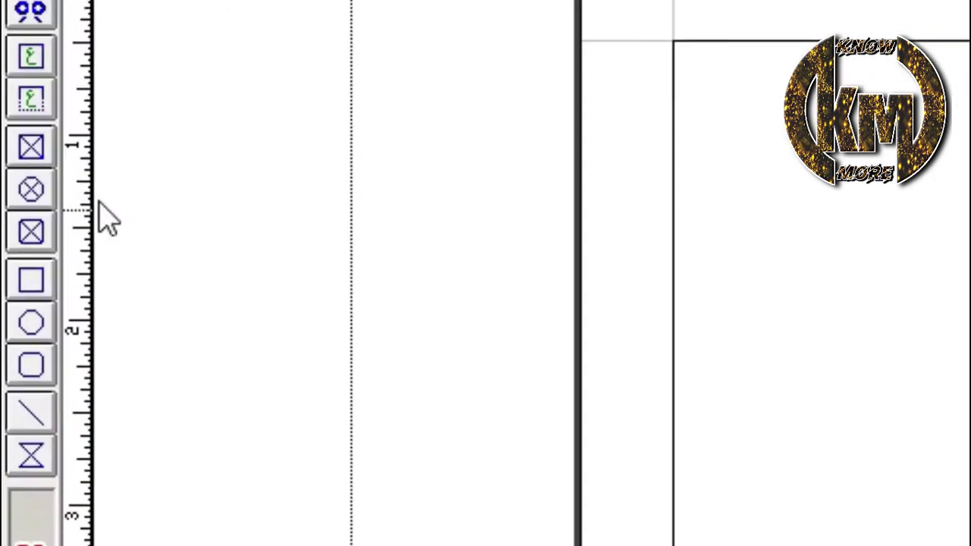
Step: Draw a rectangular picture box about 3.29 × 1.93 inches on the upper page and import jj.jpg from the Desktop into it
{"action": "left_click", "coordinate": [34, 138]}
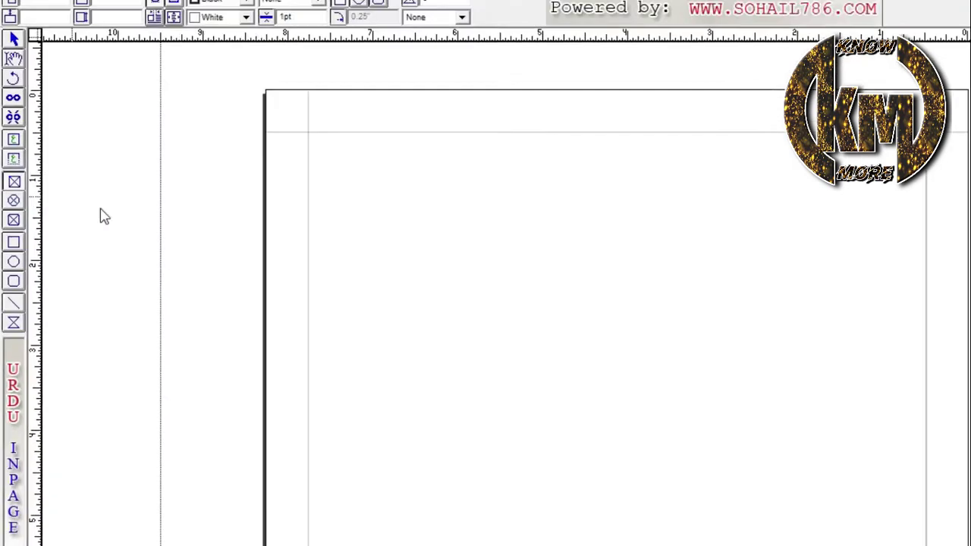
{"action": "left_click_drag", "start_coordinate": [311, 215], "coordinate": [537, 345]}
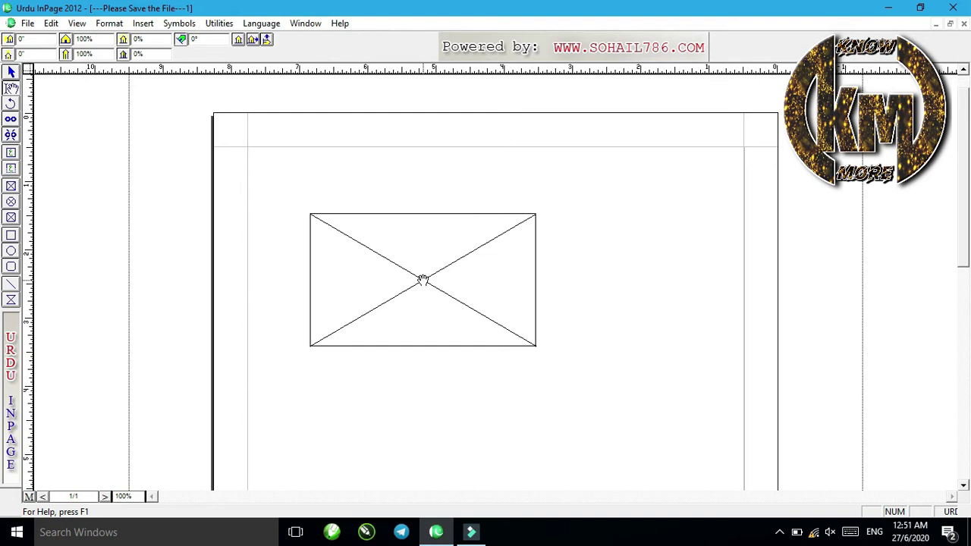
{"action": "double_click", "coordinate": [423, 280]}
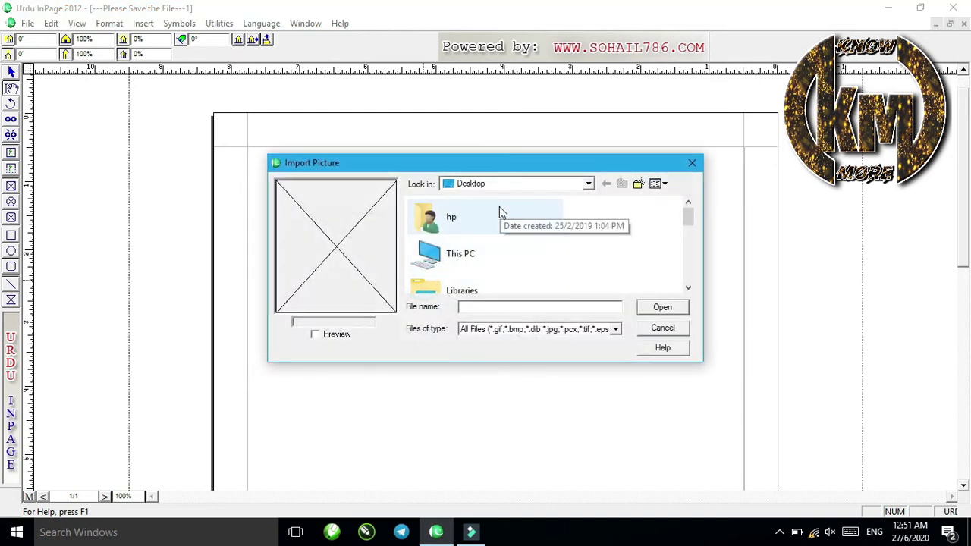
{"action": "left_click", "coordinate": [516, 184]}
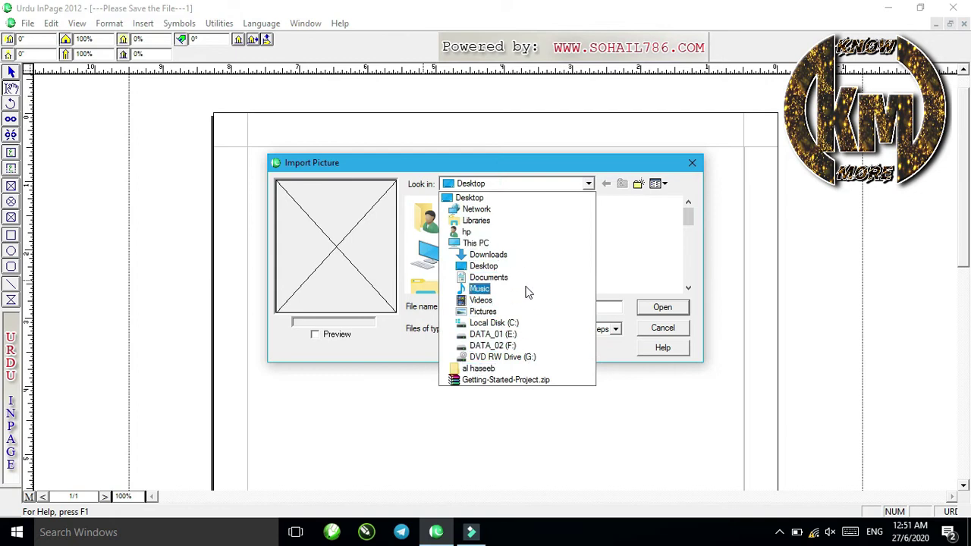
{"action": "left_click", "coordinate": [498, 202]}
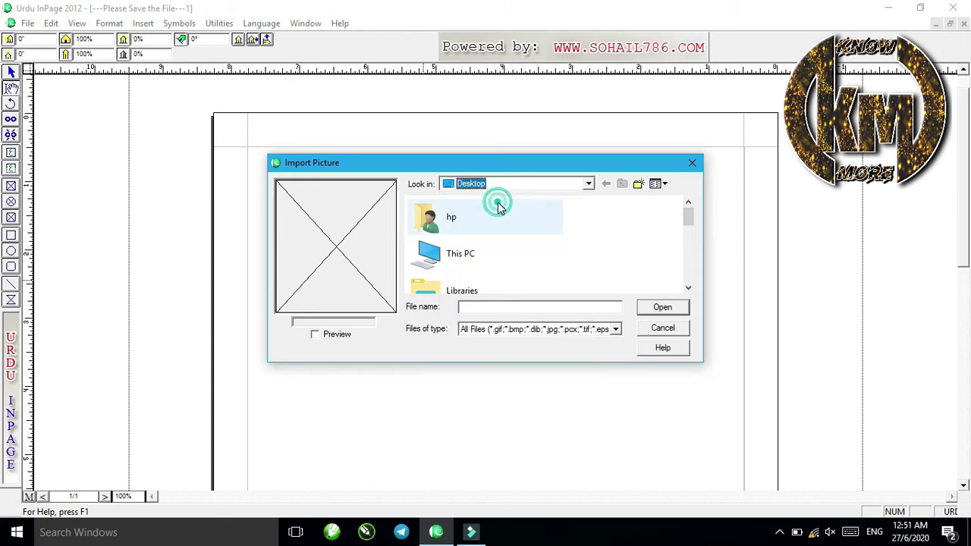
{"action": "scroll", "coordinate": [527, 225], "scroll_direction": "down", "scroll_amount": 2}
{"action": "scroll", "coordinate": [511, 271], "scroll_direction": "down", "scroll_amount": 2}
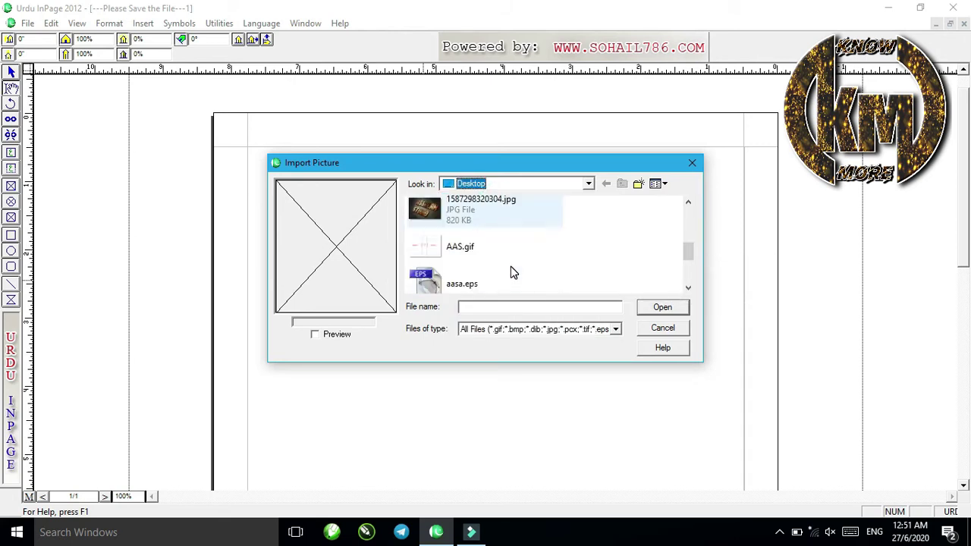
{"action": "scroll", "coordinate": [501, 265], "scroll_direction": "down", "scroll_amount": 2}
{"action": "left_click", "coordinate": [491, 261]}
{"action": "double_click", "coordinate": [491, 261]}
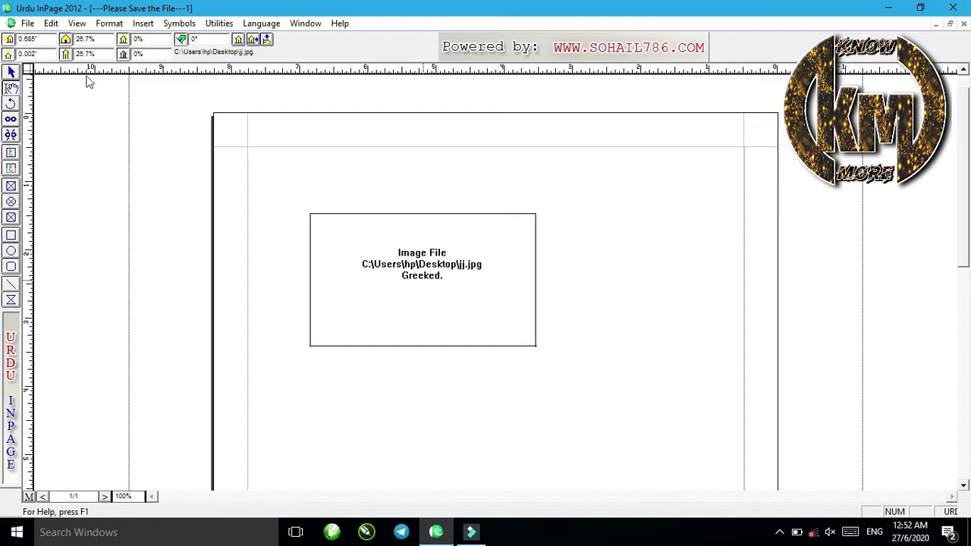
Step: Turn off greeking for pictures in the application preferences
{"action": "left_click", "coordinate": [51, 24]}
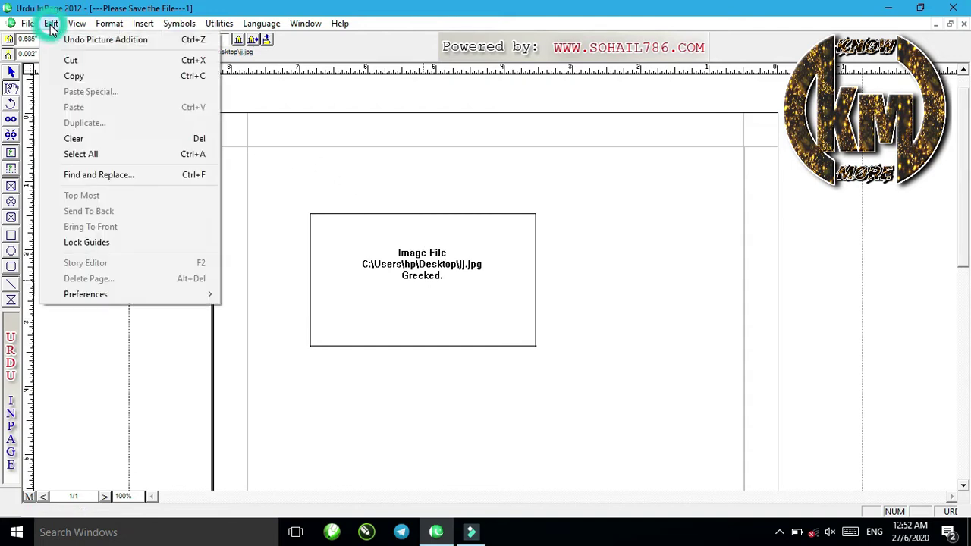
{"action": "mouse_move", "coordinate": [87, 301]}
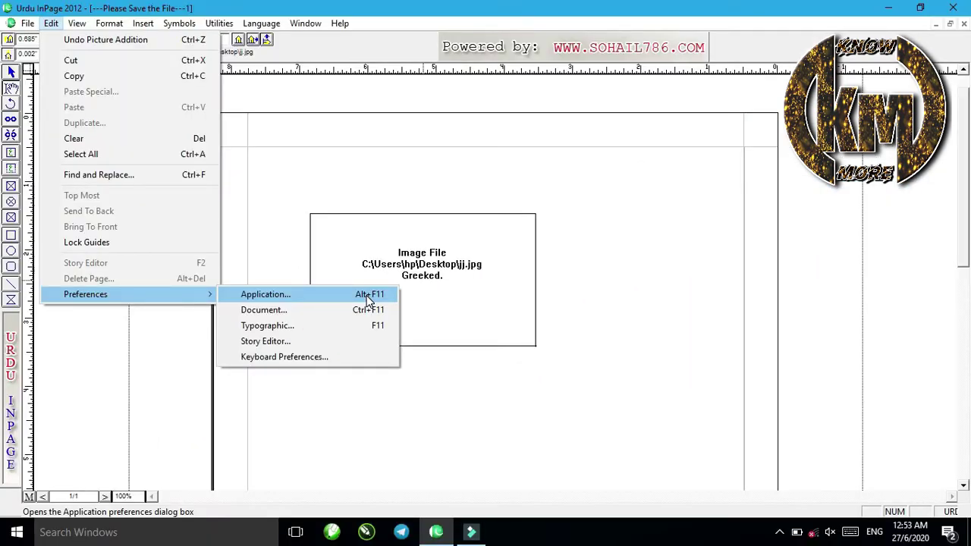
{"action": "left_click", "coordinate": [336, 296]}
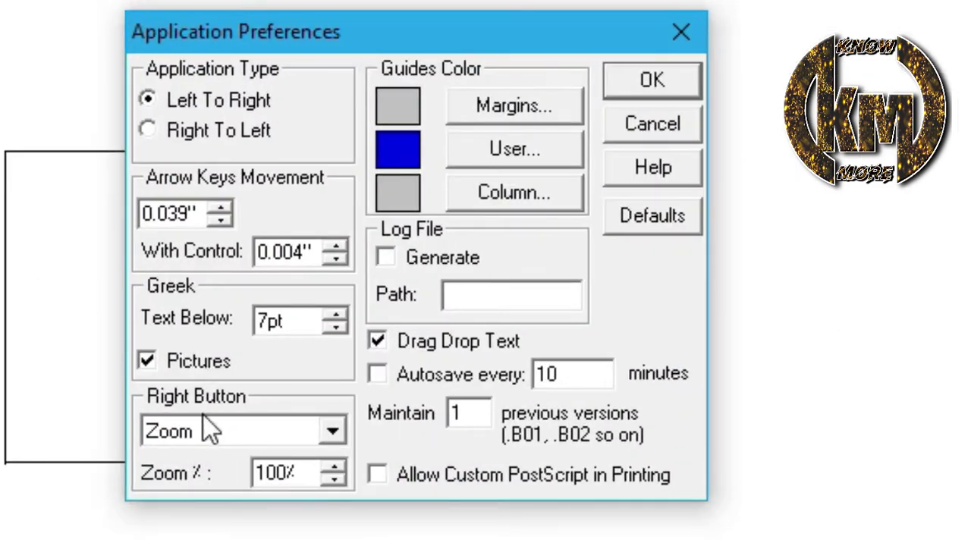
{"action": "left_click", "coordinate": [147, 362]}
{"action": "left_click_drag", "start_coordinate": [390, 167], "coordinate": [542, 113]}
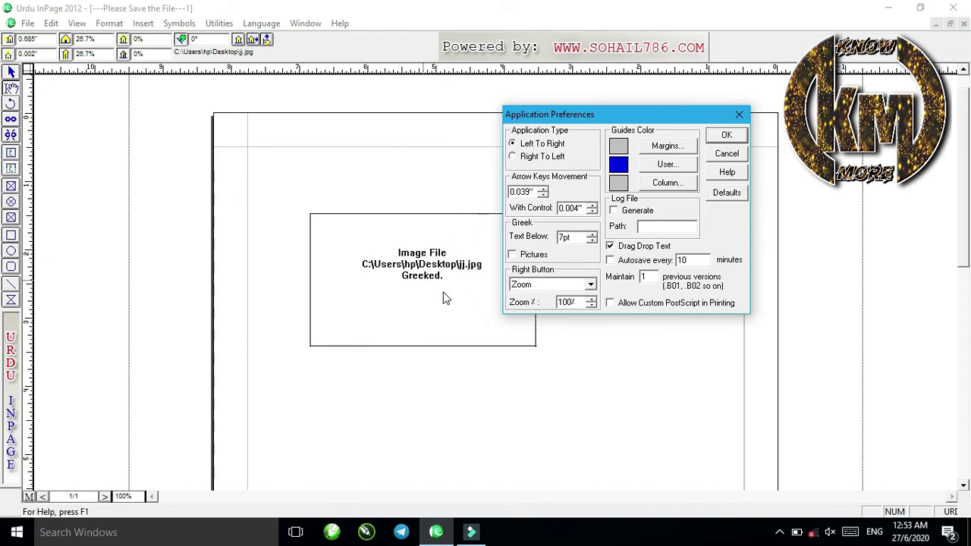
{"action": "left_click", "coordinate": [726, 135]}
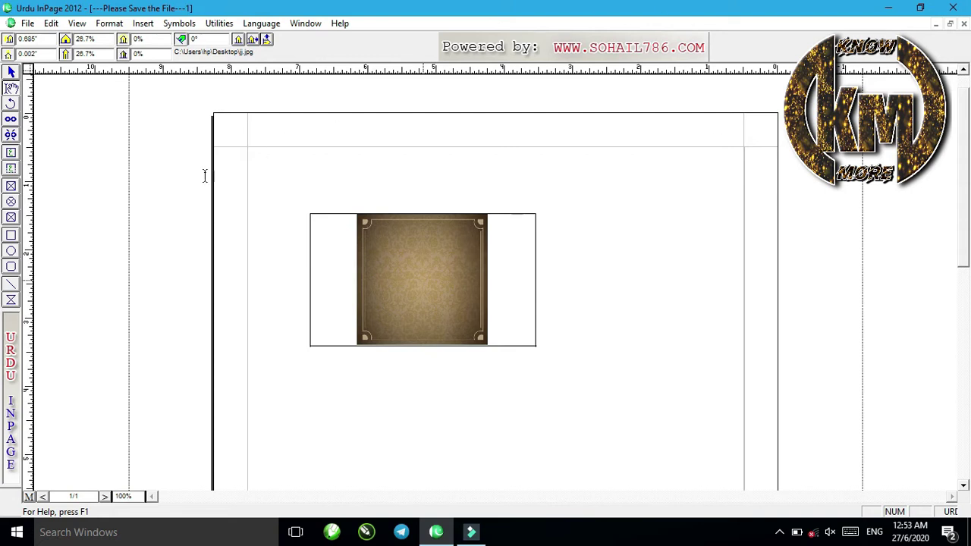
{"action": "left_click", "coordinate": [12, 356]}
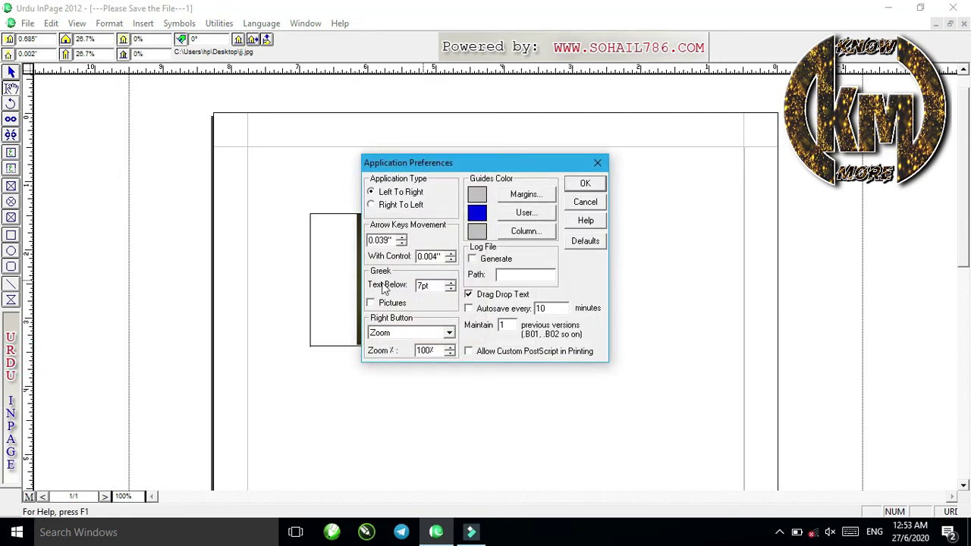
{"action": "left_click", "coordinate": [384, 306]}
{"action": "left_click", "coordinate": [576, 200]}
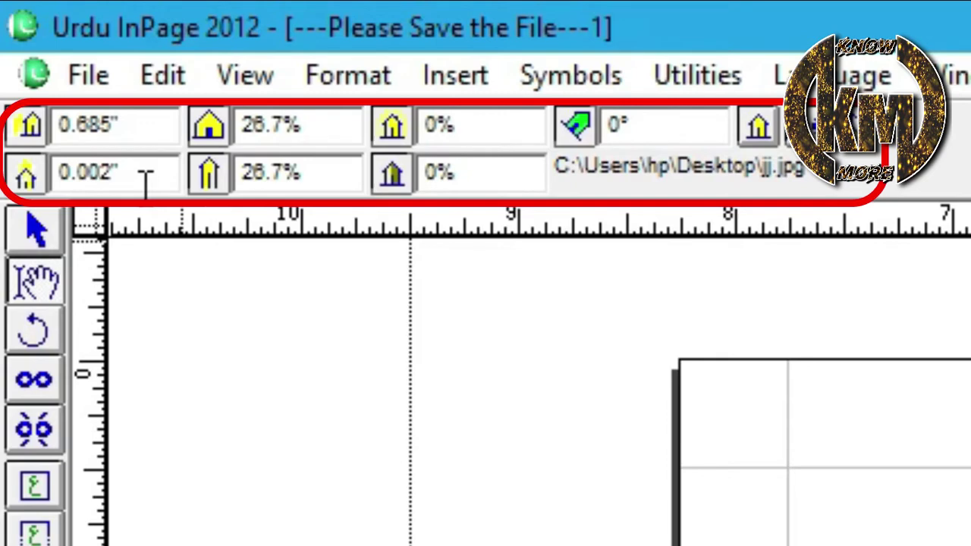
Step: Draw a rectangle about 1.53 × 1.25 inches to the right of the picture box and delete it
{"action": "left_click", "coordinate": [119, 123]}
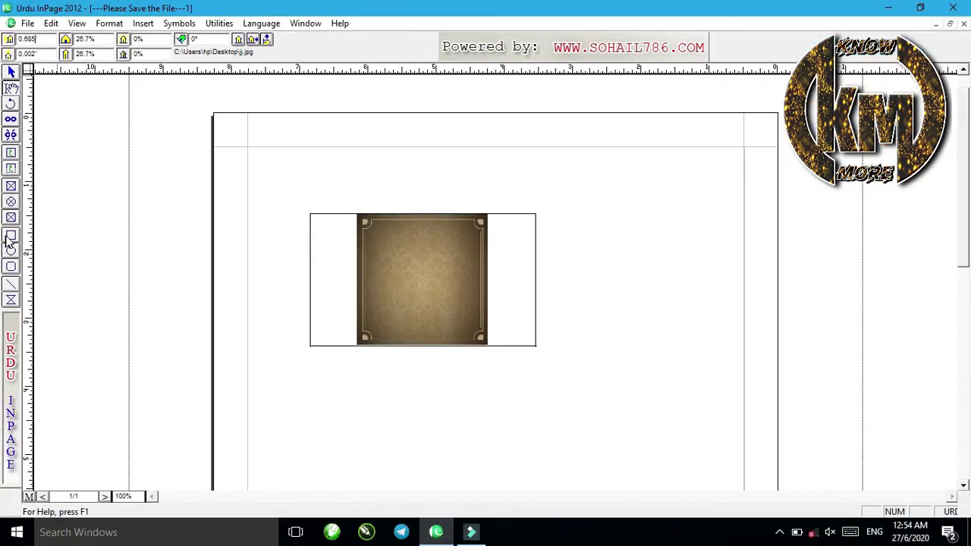
{"action": "left_click", "coordinate": [12, 236]}
{"action": "mouse_move", "coordinate": [603, 182]}
{"action": "left_mouse_down"}
{"action": "mouse_move", "coordinate": [666, 254]}
{"action": "mouse_move", "coordinate": [709, 267]}
{"action": "left_mouse_up"}
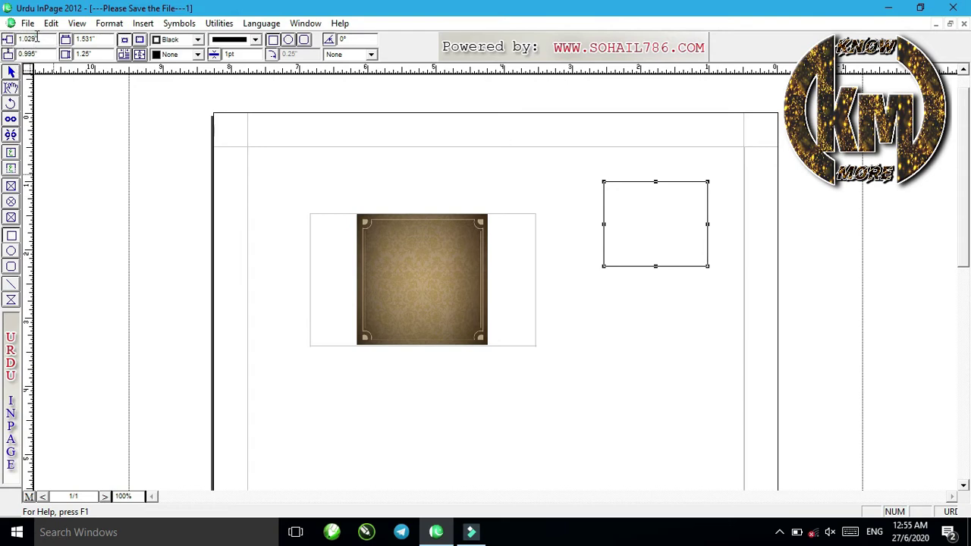
{"action": "left_click", "coordinate": [12, 73]}
{"action": "left_click", "coordinate": [659, 209]}
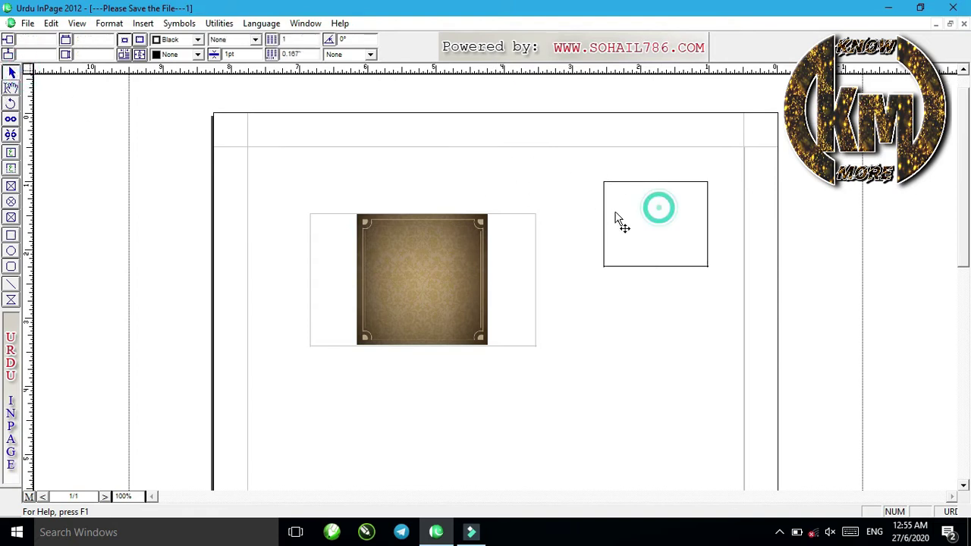
{"action": "left_click", "coordinate": [656, 181]}
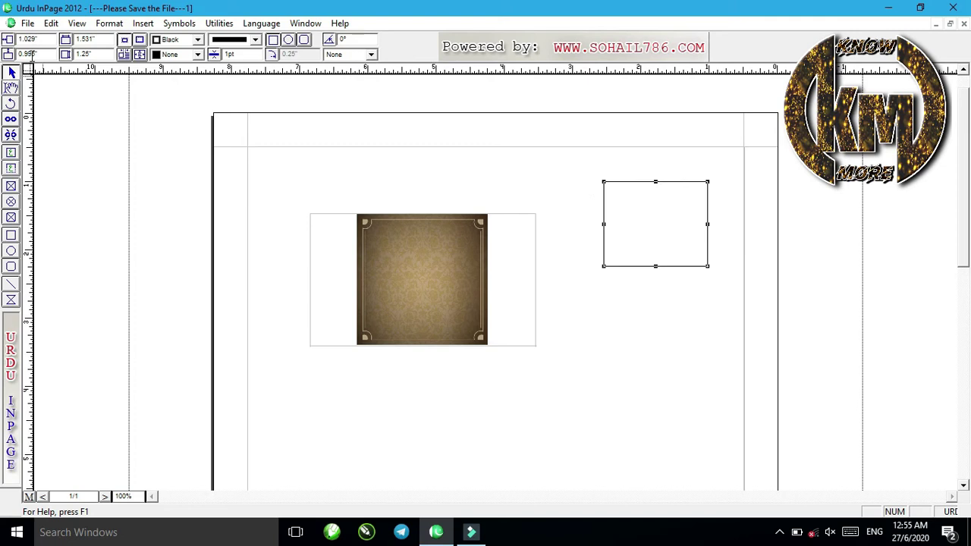
{"action": "mouse_move", "coordinate": [637, 204]}
{"action": "left_mouse_down"}
{"action": "mouse_move", "coordinate": [635, 217]}
{"action": "mouse_move", "coordinate": [637, 204]}
{"action": "left_mouse_up"}
{"action": "key", "text": "Delete"}
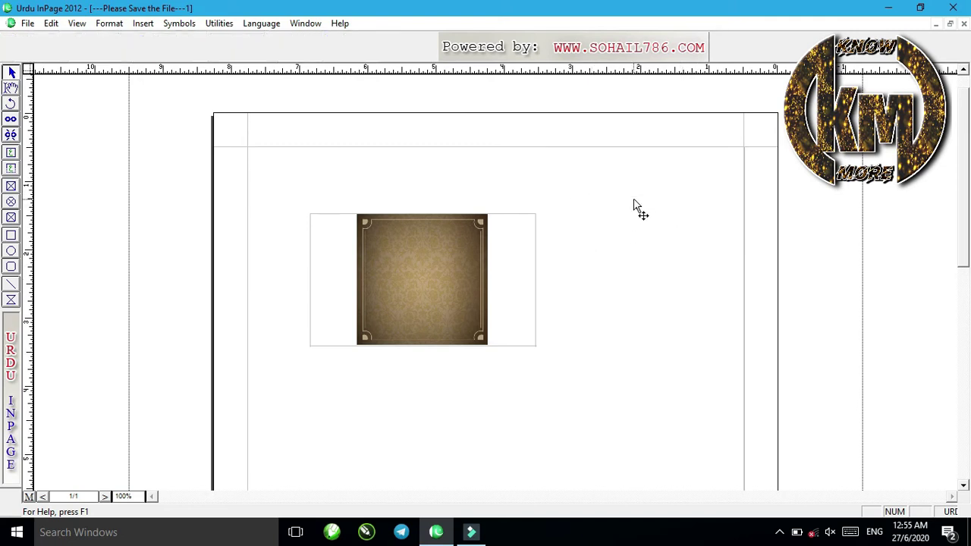
Step: Select the imported image inside its box and check its horizontal and vertical offset values
{"action": "left_click", "coordinate": [11, 87]}
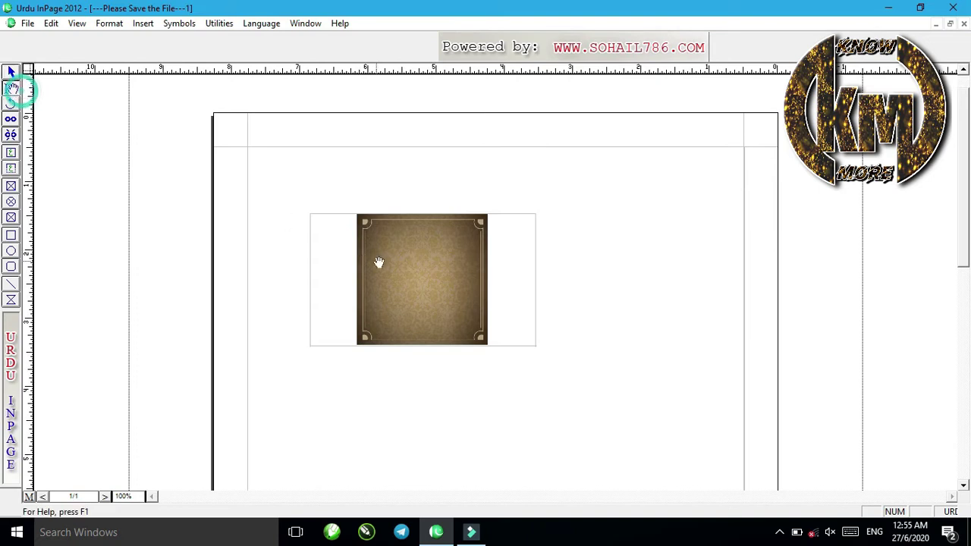
{"action": "left_click", "coordinate": [418, 282]}
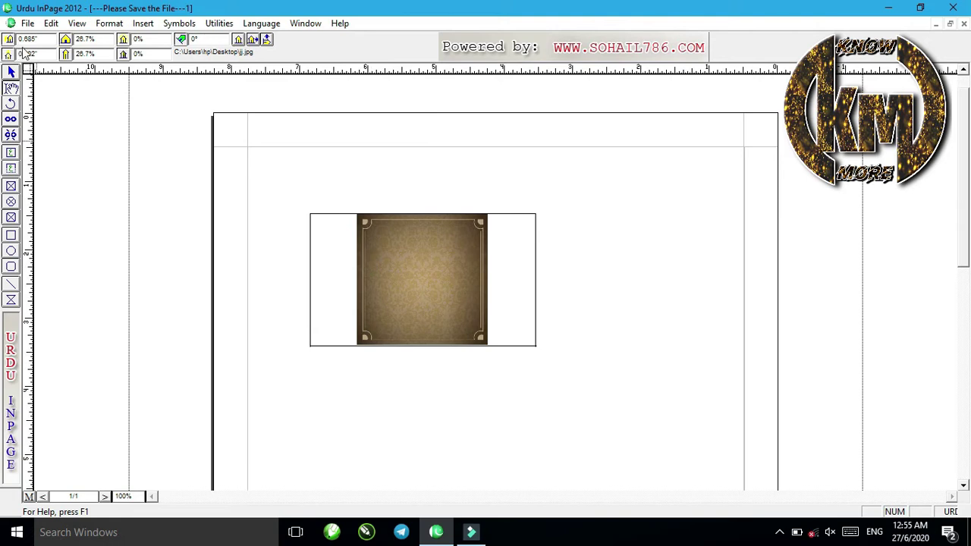
{"action": "left_click_drag", "start_coordinate": [45, 40], "coordinate": [9, 39]}
{"action": "left_click_drag", "start_coordinate": [46, 55], "coordinate": [6, 56]}
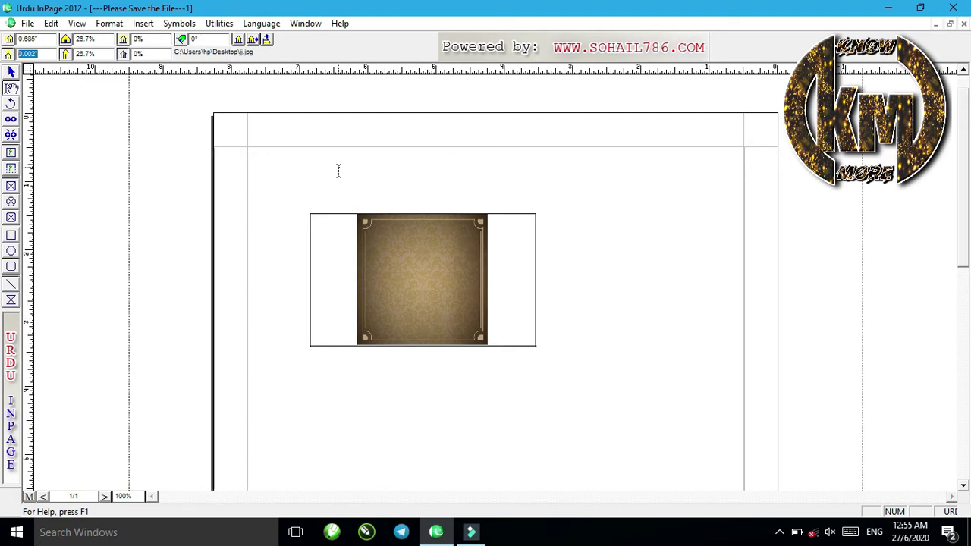
Step: Move the picture box with its image slightly to the right and up on the page
{"action": "left_click", "coordinate": [11, 72]}
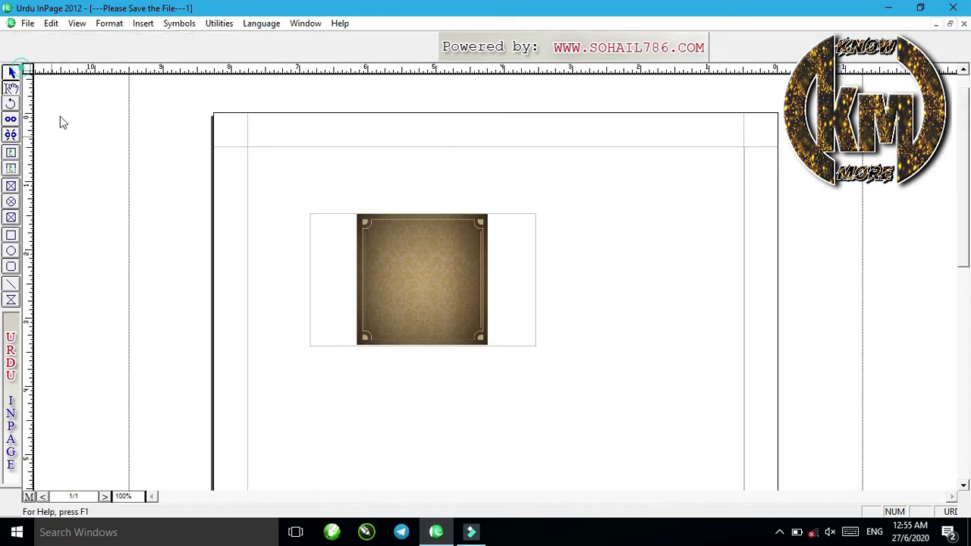
{"action": "left_click", "coordinate": [359, 262]}
{"action": "left_click_drag", "start_coordinate": [624, 306], "coordinate": [377, 267]}
Step: Shift the image inside its box to offsets of about 0.61 inch horizontally and -0.02 inch vertically
{"action": "left_click", "coordinate": [11, 87]}
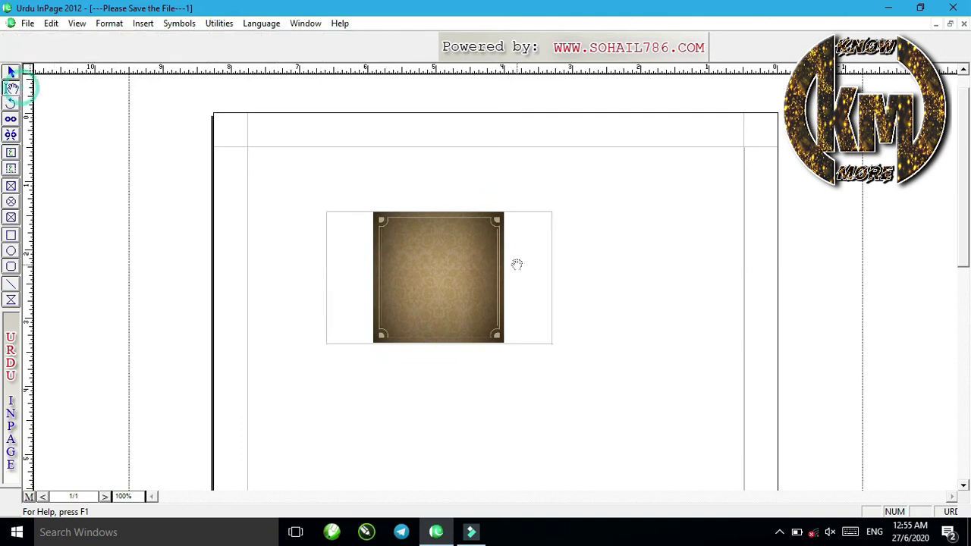
{"action": "left_click", "coordinate": [454, 265]}
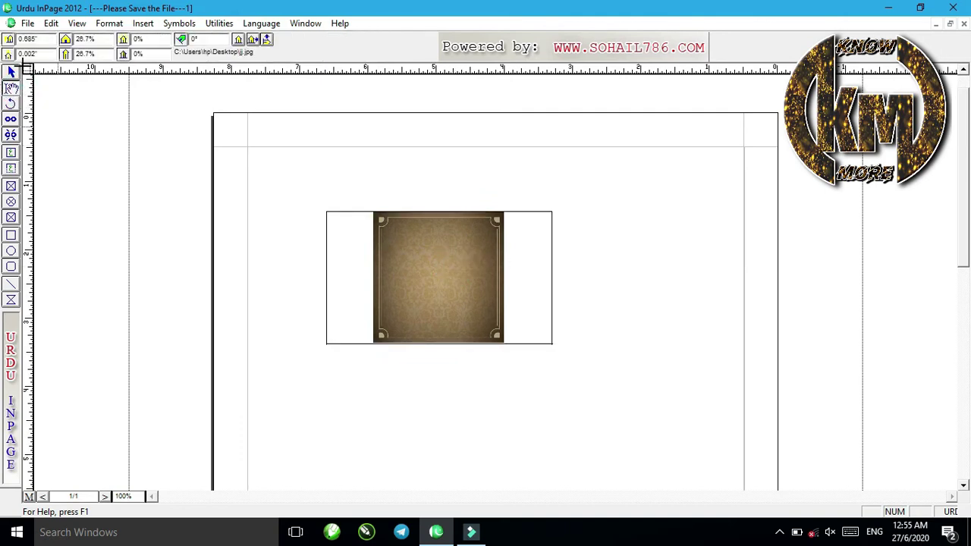
{"action": "left_click", "coordinate": [27, 38]}
{"action": "mouse_move", "coordinate": [423, 264]}
{"action": "left_mouse_down"}
{"action": "mouse_move", "coordinate": [423, 298]}
{"action": "mouse_move", "coordinate": [422, 258]}
{"action": "mouse_move", "coordinate": [312, 238]}
{"action": "mouse_move", "coordinate": [392, 256]}
{"action": "mouse_move", "coordinate": [423, 274]}
{"action": "mouse_move", "coordinate": [424, 298]}
{"action": "mouse_move", "coordinate": [414, 226]}
{"action": "mouse_move", "coordinate": [415, 245]}
{"action": "mouse_move", "coordinate": [473, 262]}
{"action": "mouse_move", "coordinate": [396, 259]}
{"action": "mouse_move", "coordinate": [458, 263]}
{"action": "mouse_move", "coordinate": [439, 263]}
{"action": "left_mouse_up"}
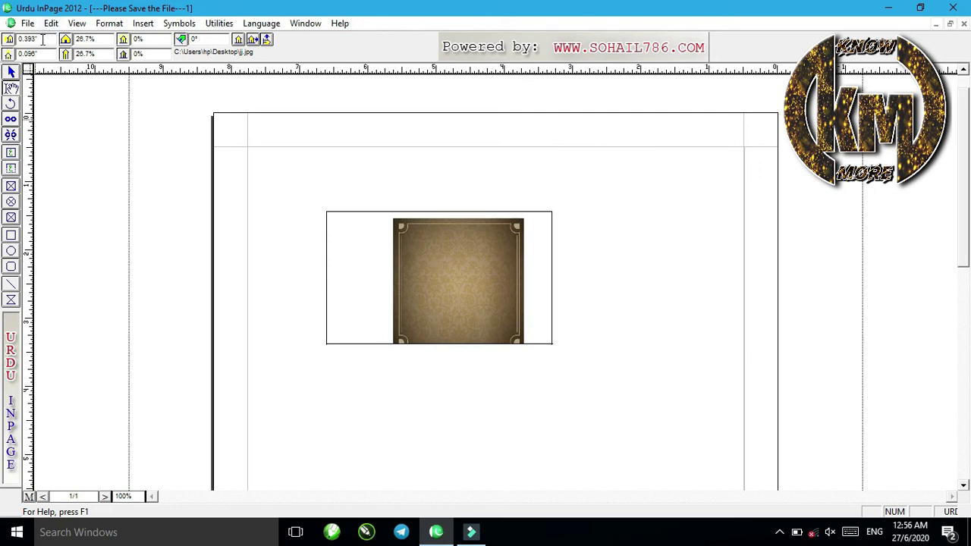
{"action": "left_click", "coordinate": [41, 38]}
{"action": "left_click", "coordinate": [419, 265]}
{"action": "left_click_drag", "start_coordinate": [420, 265], "coordinate": [407, 260]}
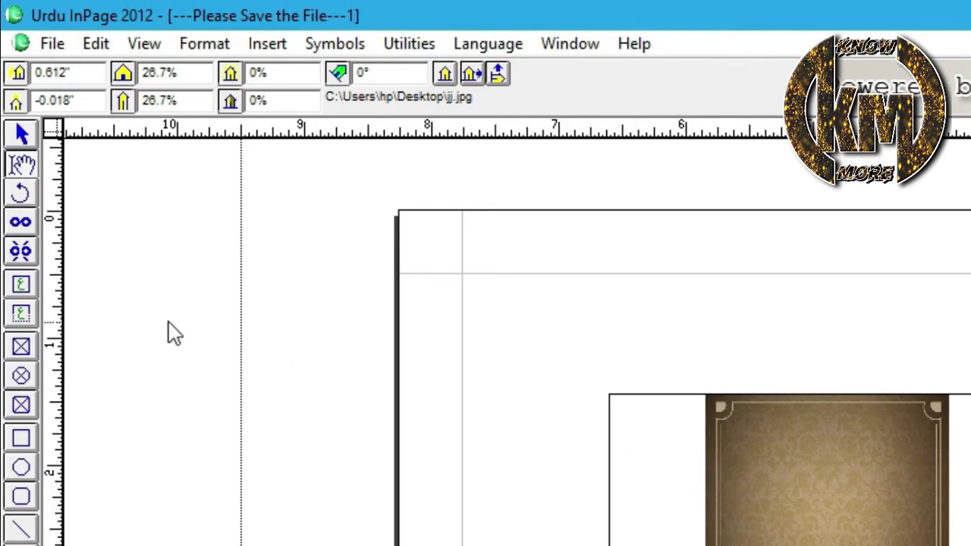
Step: Check the picture box's page position and shift the image inside it to offsets of about 0.62 inch horizontally and -0.05 inch vertically
{"action": "left_click", "coordinate": [23, 135]}
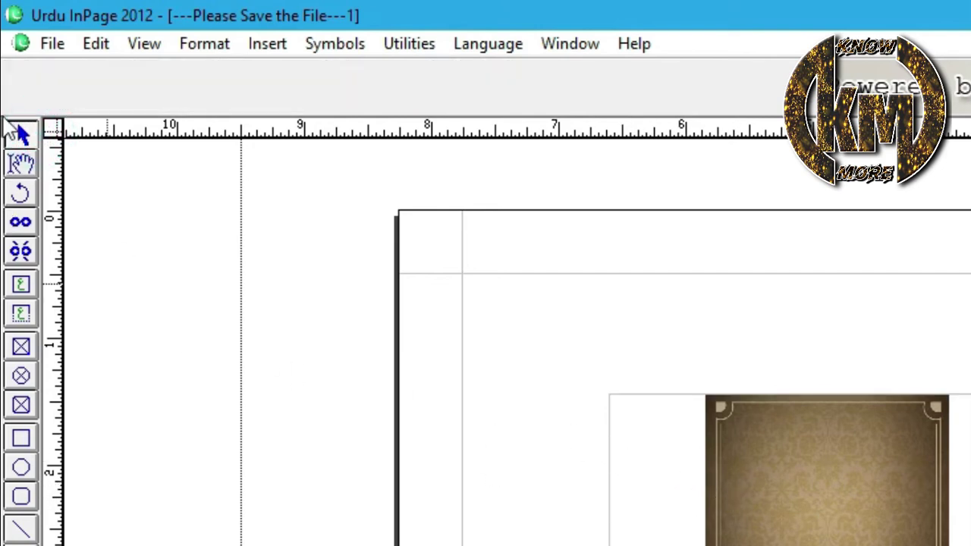
{"action": "left_click", "coordinate": [645, 485]}
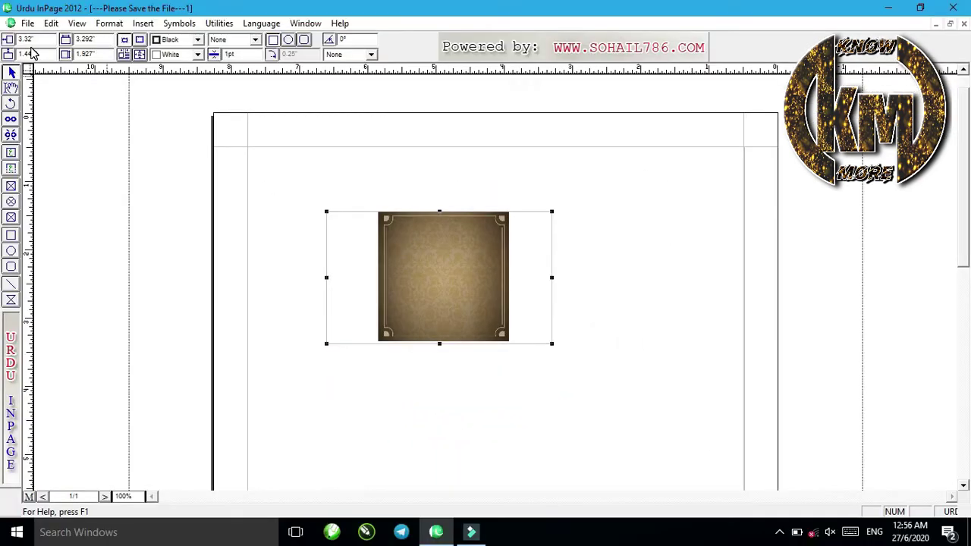
{"action": "left_click", "coordinate": [10, 88]}
{"action": "left_click", "coordinate": [421, 237]}
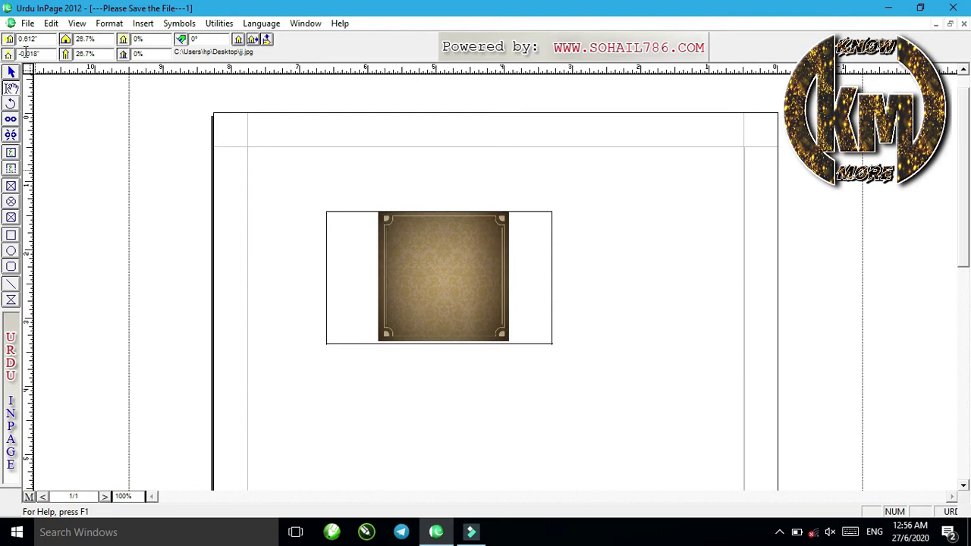
{"action": "mouse_move", "coordinate": [460, 271]}
{"action": "left_mouse_down"}
{"action": "mouse_move", "coordinate": [444, 281]}
{"action": "mouse_move", "coordinate": [463, 259]}
{"action": "left_mouse_up"}
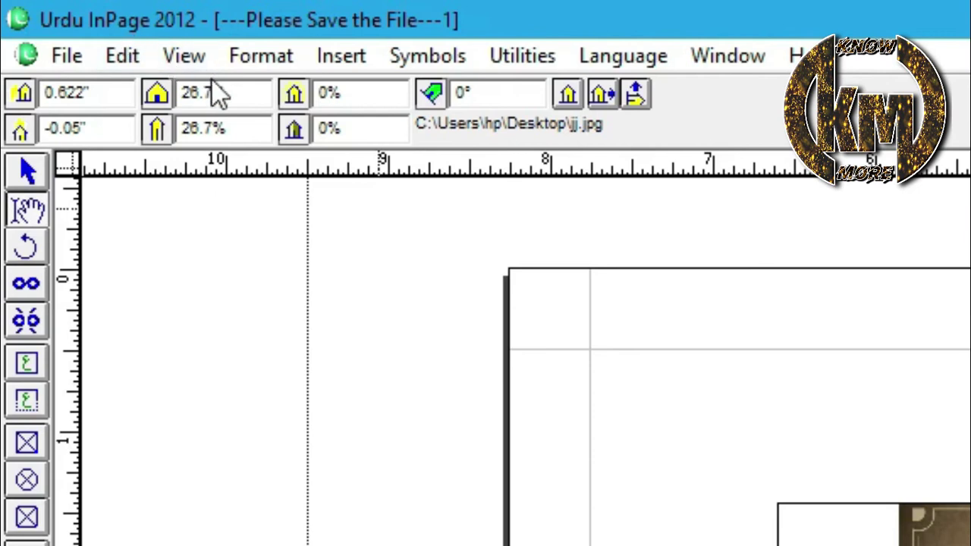
Step: Set the image's horizontal scale to 50% and shift it inside its box to offsets of about -0.14 and -0.01 inch
{"action": "left_click", "coordinate": [223, 91]}
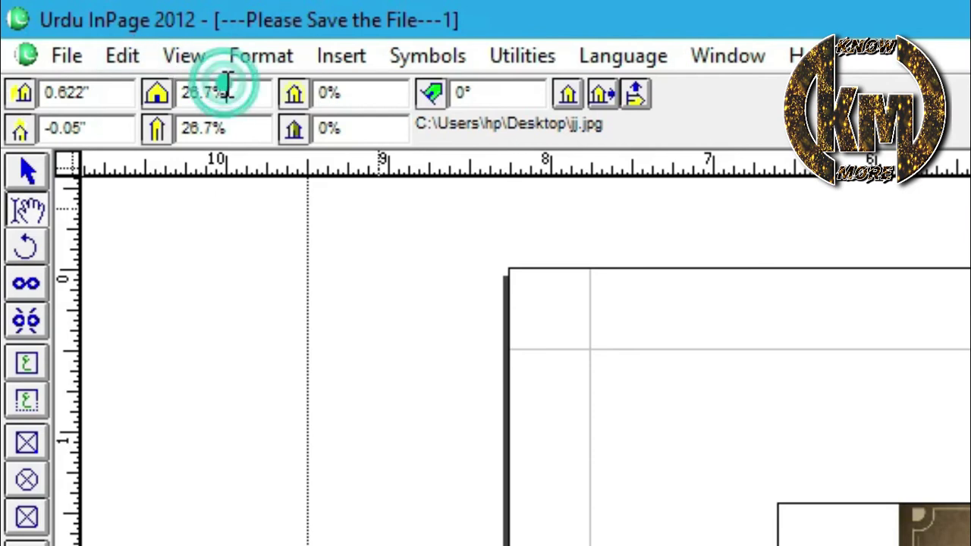
{"action": "left_click", "coordinate": [224, 130]}
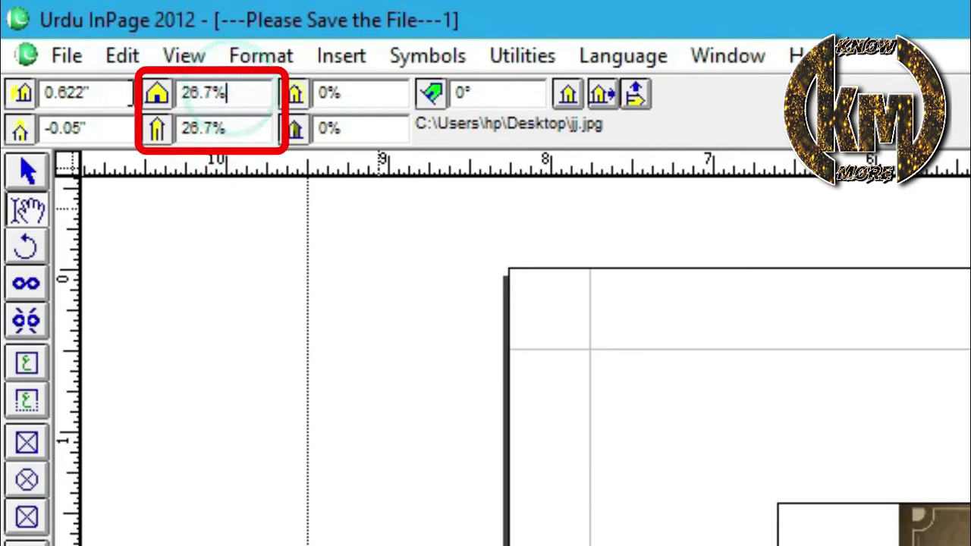
{"action": "left_click", "coordinate": [156, 141]}
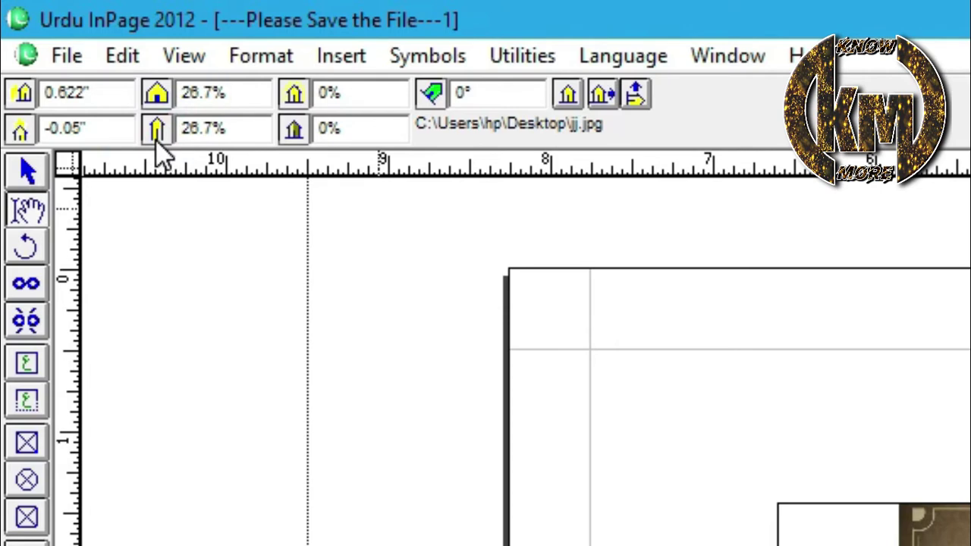
{"action": "left_click", "coordinate": [158, 96]}
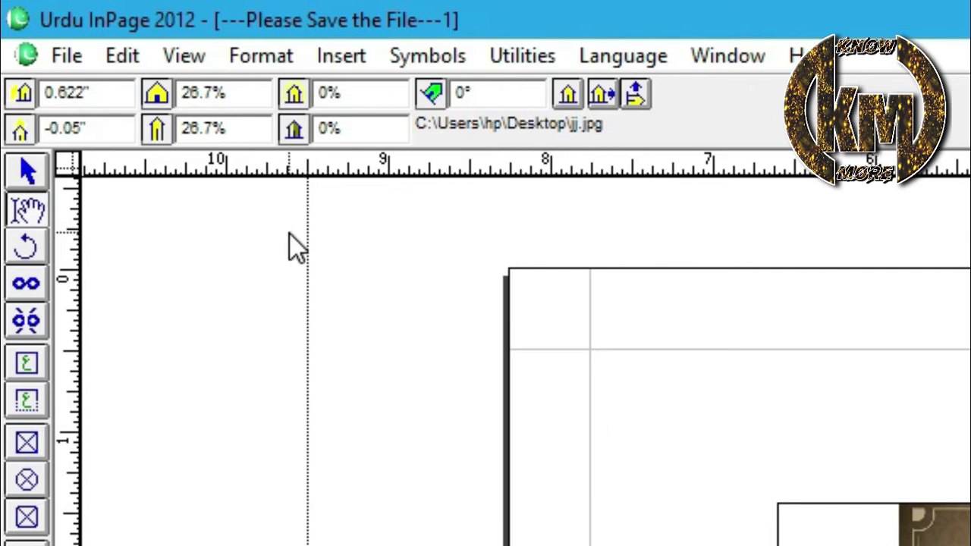
{"action": "left_click", "coordinate": [254, 91]}
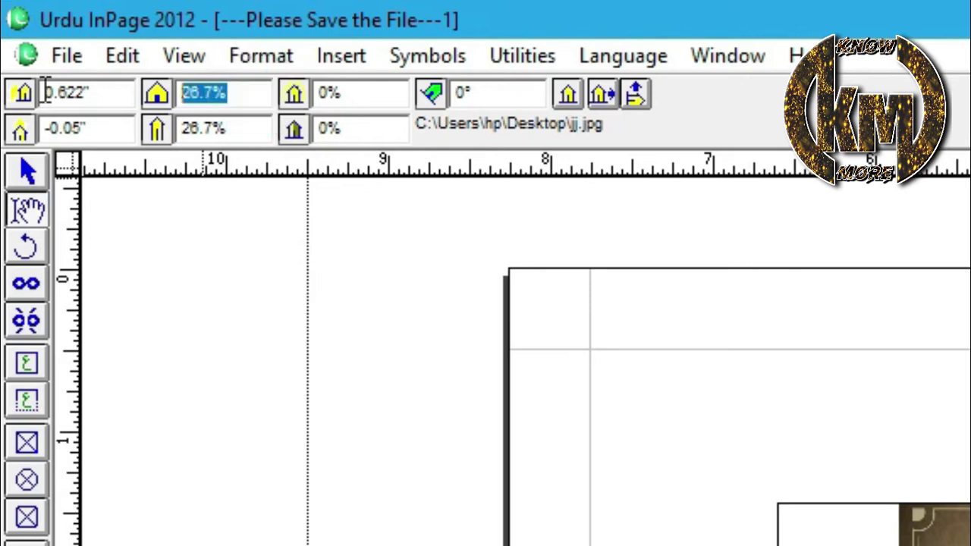
{"action": "type", "text": "7"}
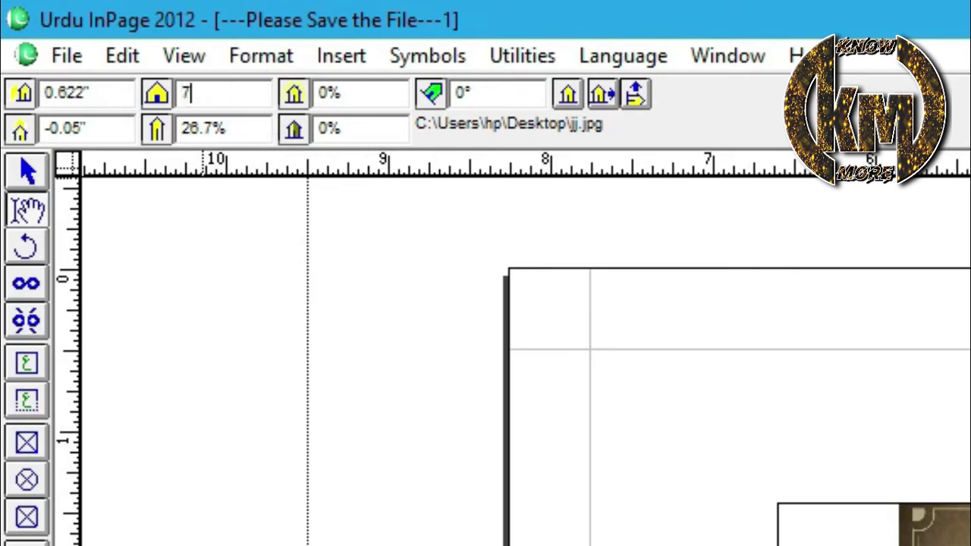
{"action": "key", "text": "BackSpace"}
{"action": "type", "text": "50"}
{"action": "key", "text": "Return"}
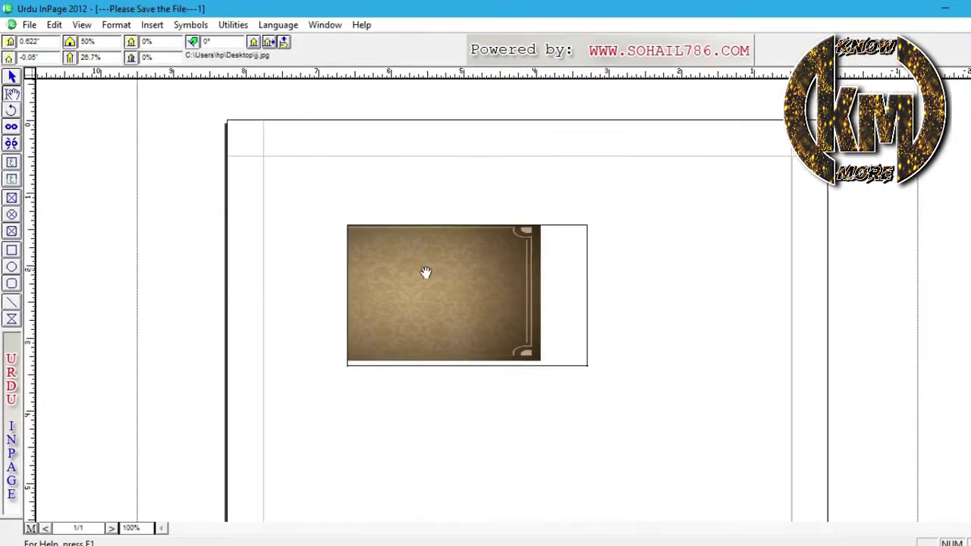
{"action": "left_click_drag", "start_coordinate": [468, 282], "coordinate": [495, 282]}
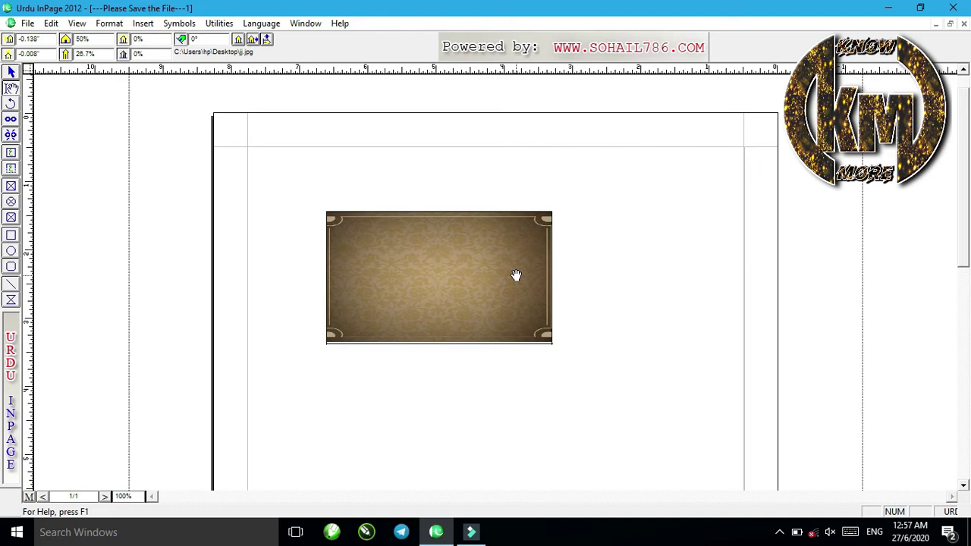
Step: Set the image's vertical scale to 50% and shift it inside its box to offsets of about -0.15 and -0.48 inch
{"action": "left_click", "coordinate": [85, 54]}
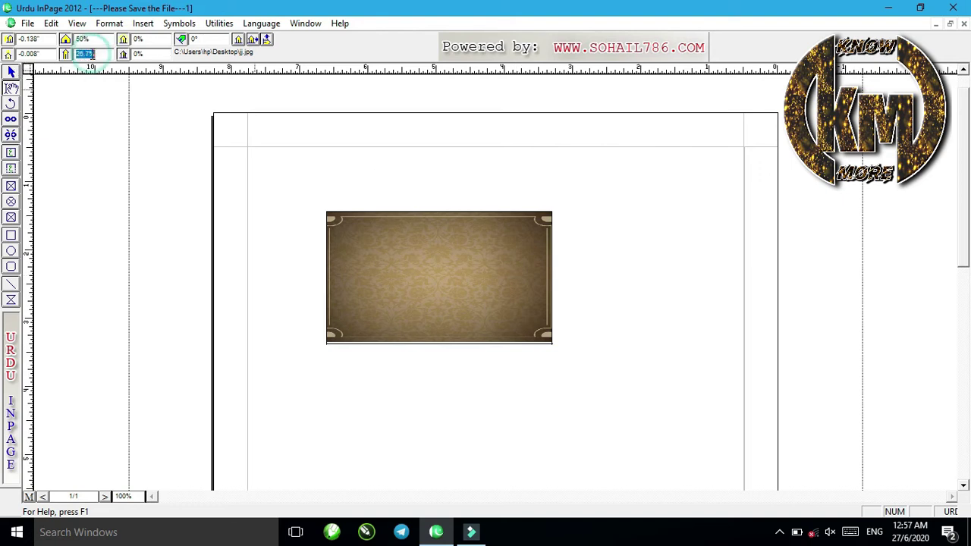
{"action": "type", "text": "50"}
{"action": "key", "text": "Return"}
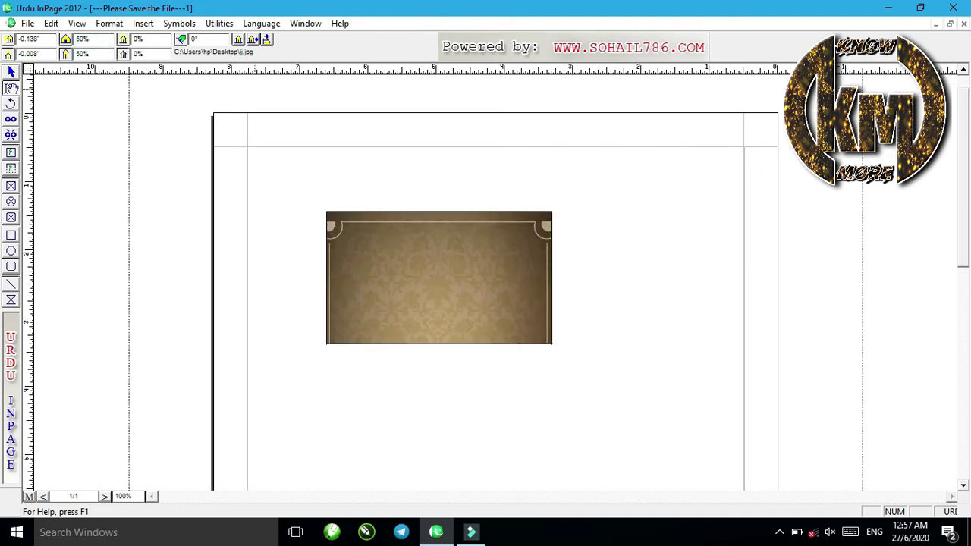
{"action": "left_click_drag", "start_coordinate": [450, 291], "coordinate": [450, 262]}
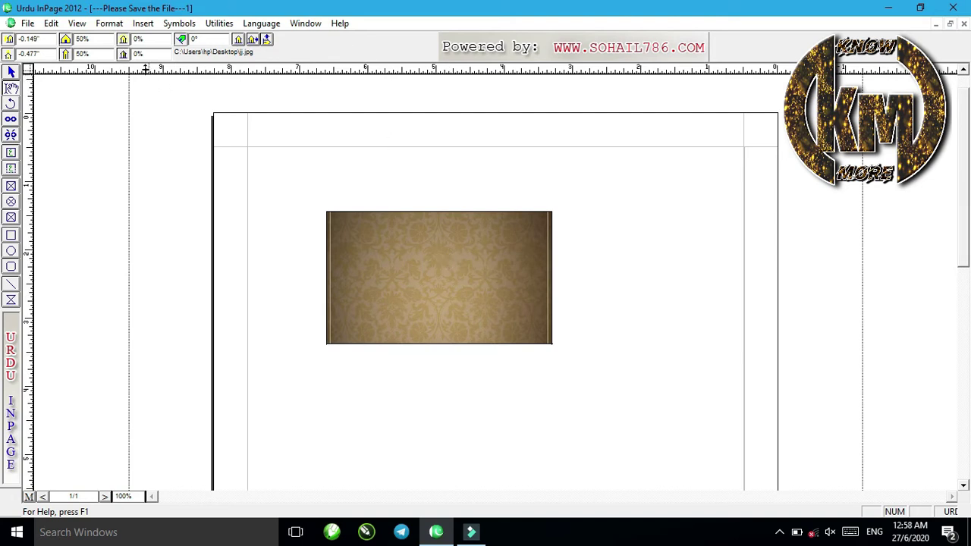
Step: Lighten the image by setting its brightness to 30%
{"action": "left_click_drag", "start_coordinate": [102, 40], "coordinate": [74, 61]}
{"action": "left_click", "coordinate": [145, 53]}
{"action": "left_click_drag", "start_coordinate": [155, 36], "coordinate": [132, 35]}
{"action": "type", "text": "30"}
{"action": "key", "text": "Return"}
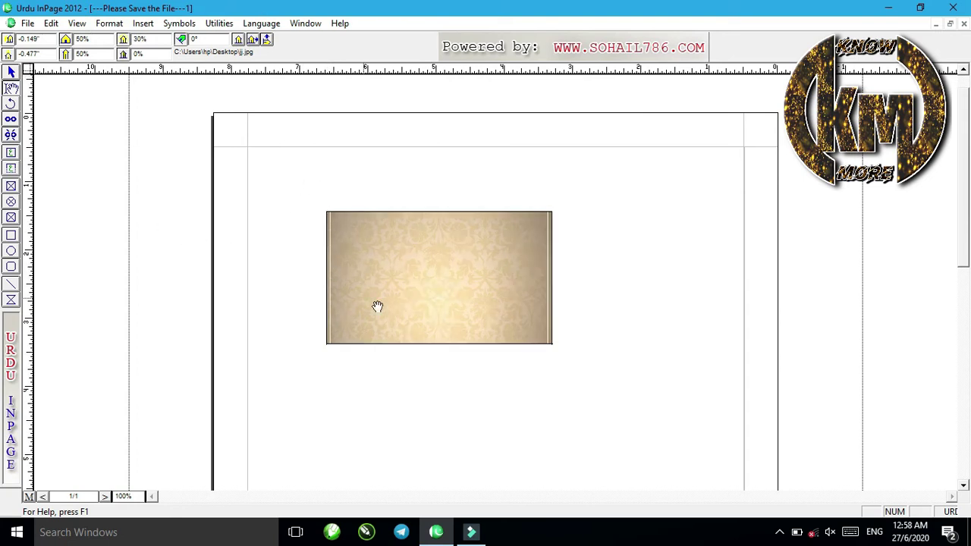
Step: Draw a text box about 3.18 by 1.91 inches over the picture and enter "جامعہ اسلامیہ اشاعت العلوم اکل کوا"
{"action": "key", "text": "ctrl+2"}
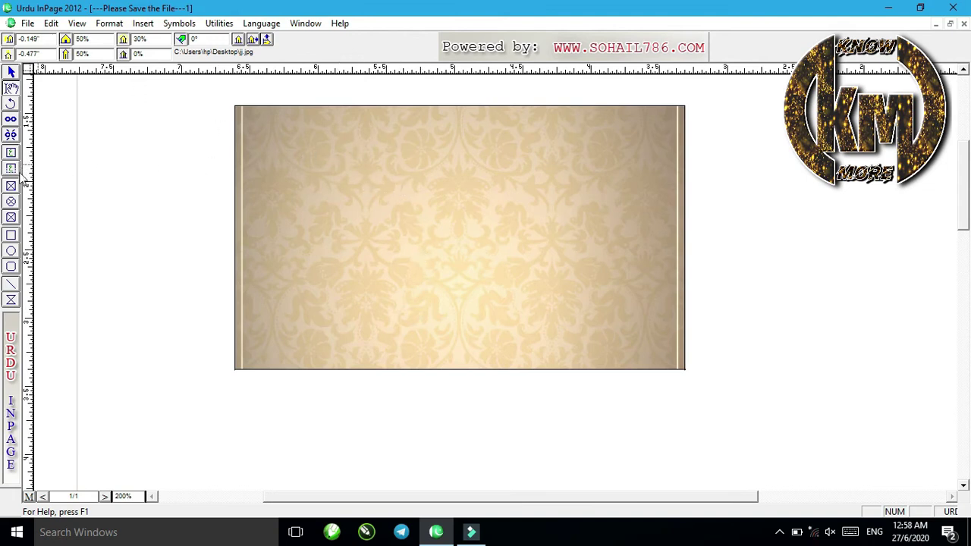
{"action": "left_click", "coordinate": [10, 152]}
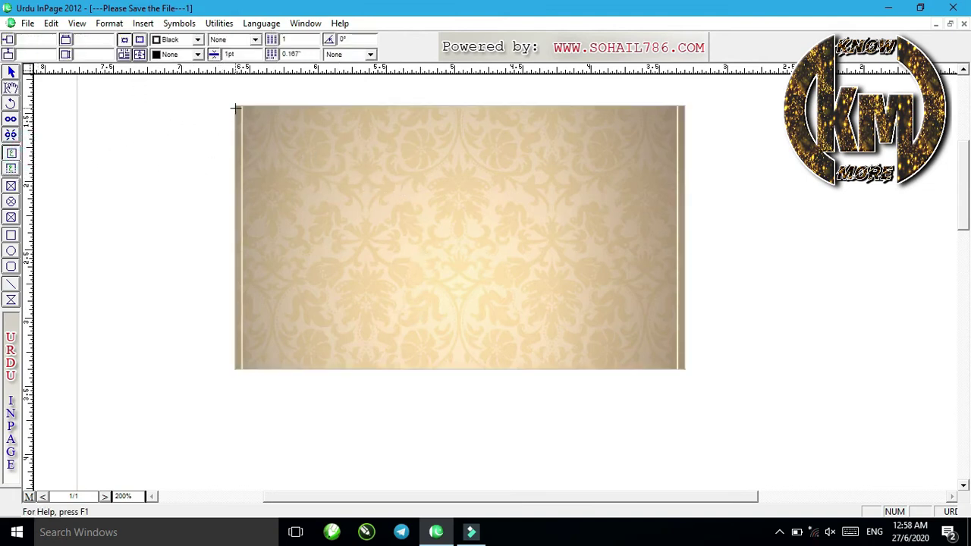
{"action": "left_click_drag", "start_coordinate": [242, 107], "coordinate": [675, 369]}
{"action": "type", "text": "جامعہ اسلامیہ ا"}
{"action": "type", "text": "شاعت العلوم اکل کوا"}
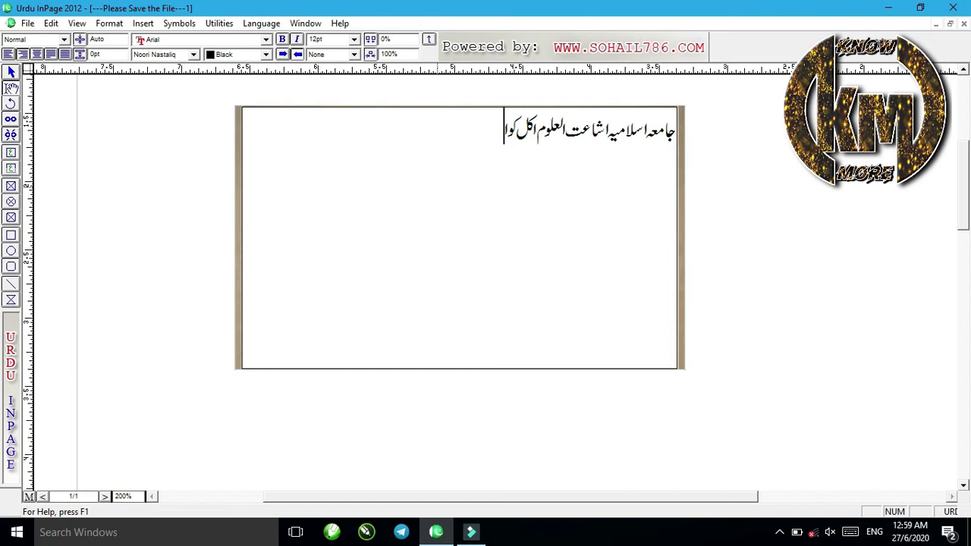
Step: Set the size of all text in the text box to 24 pt
{"action": "key", "text": "ctrl+a"}
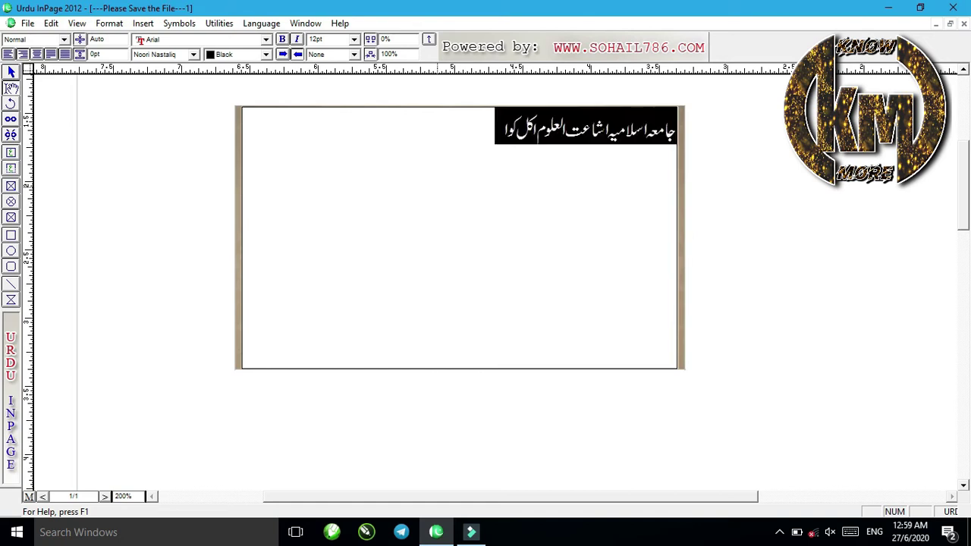
{"action": "left_click", "coordinate": [354, 40]}
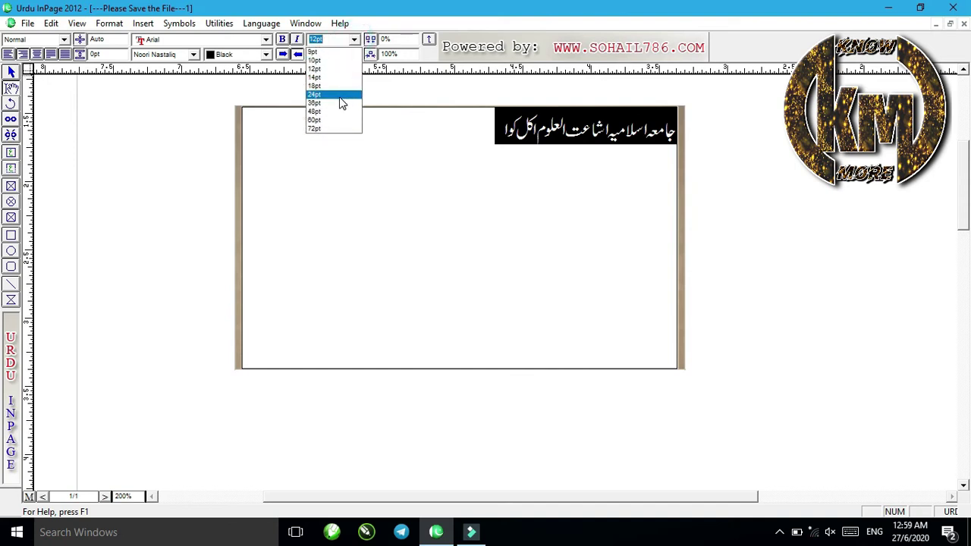
{"action": "left_click", "coordinate": [339, 96]}
{"action": "left_click", "coordinate": [326, 154]}
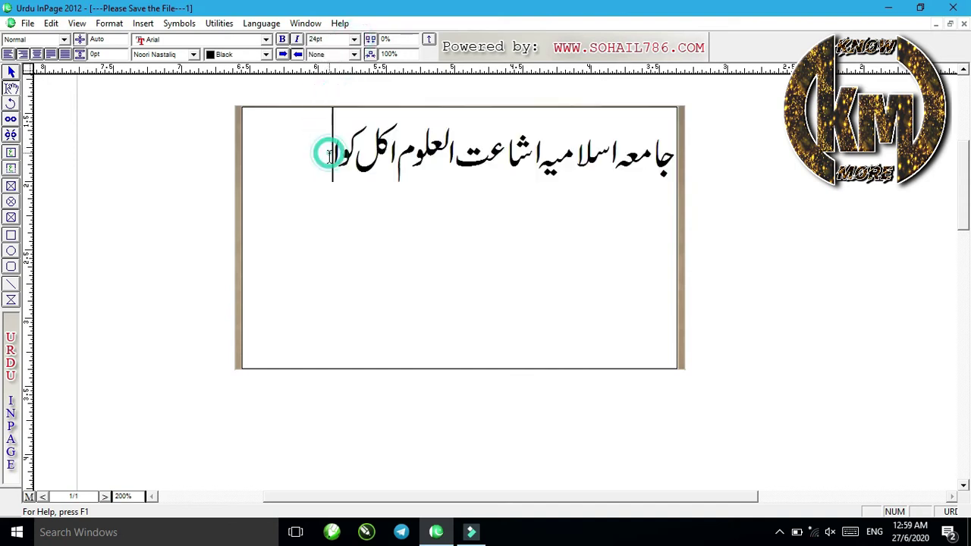
Step: Copy the whole phrase and paste it three times after the original to fill several lines
{"action": "left_click_drag", "start_coordinate": [293, 152], "coordinate": [708, 142]}
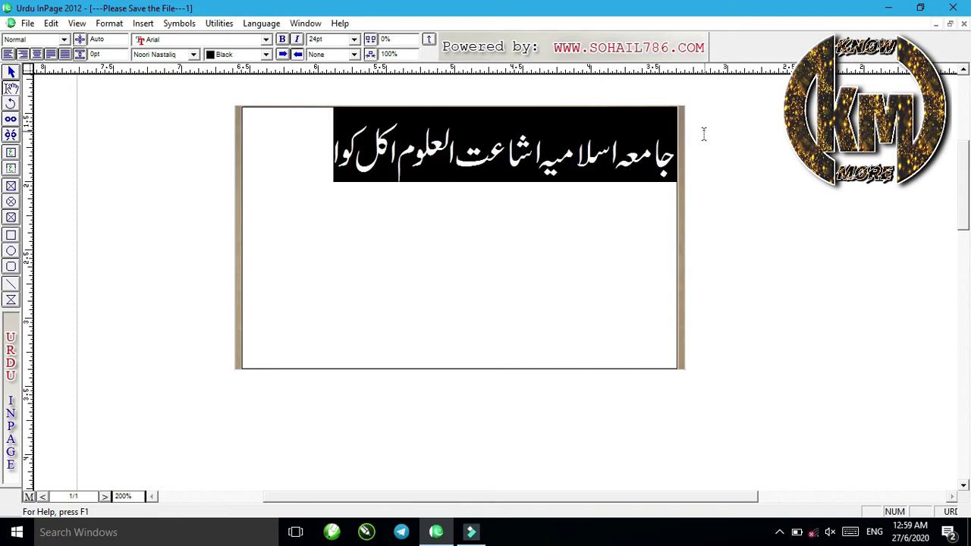
{"action": "left_click", "coordinate": [313, 155]}
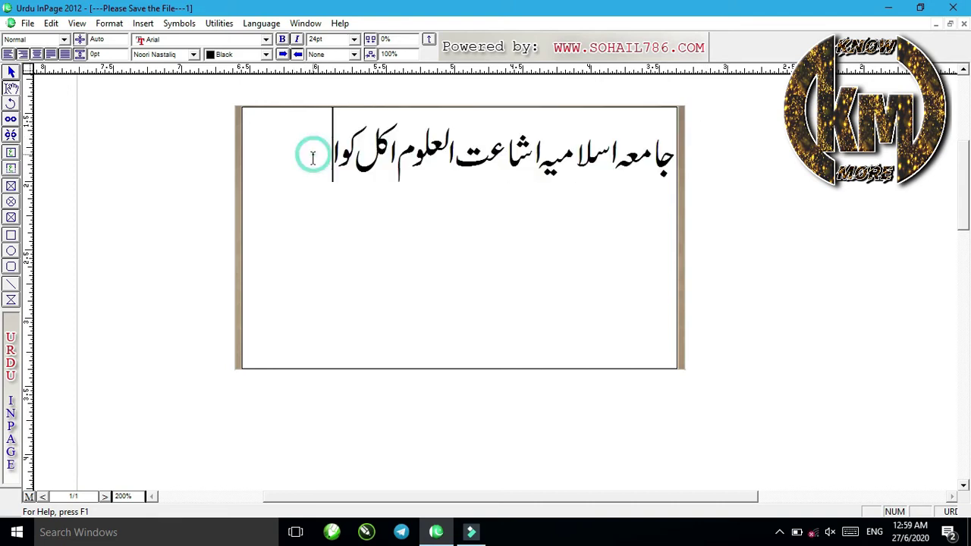
{"action": "key", "text": "ctrl+v"}
{"action": "key", "text": "ctrl+v"}
{"action": "key", "text": "ctrl+v"}
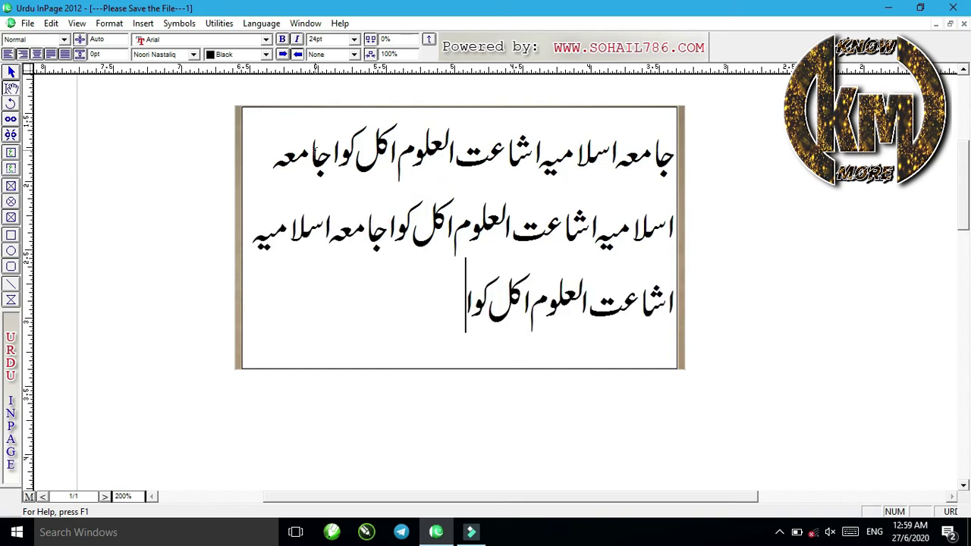
Step: Try to remove the word "اشاعت" from the end of the third line
{"action": "left_click", "coordinate": [314, 311]}
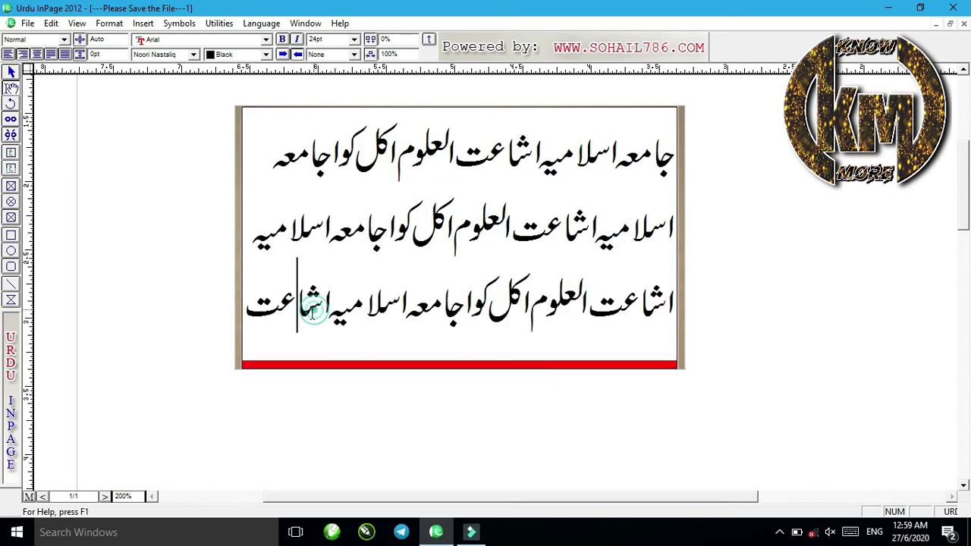
{"action": "left_click", "coordinate": [255, 303]}
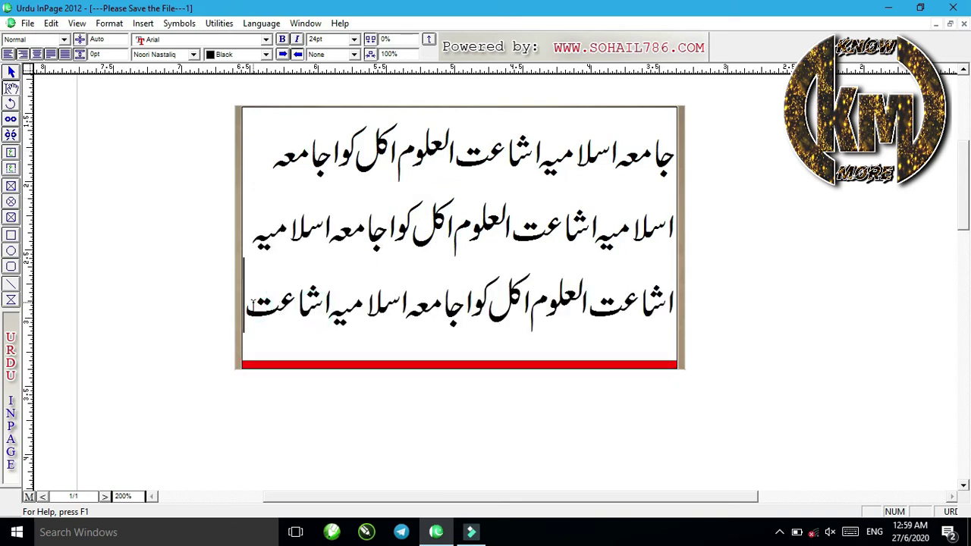
{"action": "key", "text": "BackSpace"}
{"action": "key", "text": "BackSpace"}
{"action": "key", "text": "BackSpace"}
{"action": "key", "text": "BackSpace"}
{"action": "key", "text": "BackSpace"}
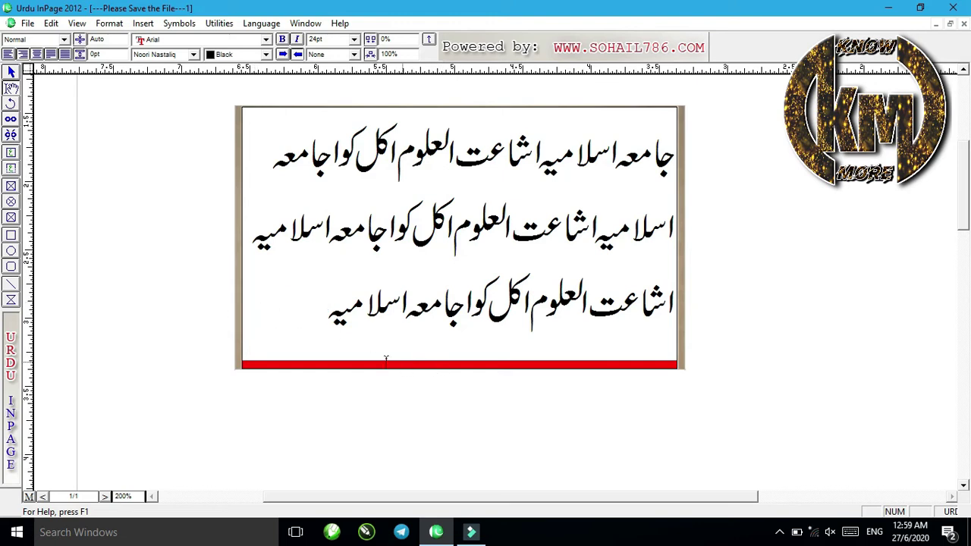
Step: Reduce the size of all the text so it fits in the text box, and justify its lines
{"action": "key", "text": "ctrl+a"}
{"action": "key", "text": "ctrl+shift+comma"}
{"action": "left_click", "coordinate": [325, 271]}
{"action": "left_click_drag", "start_coordinate": [325, 271], "coordinate": [735, 152]}
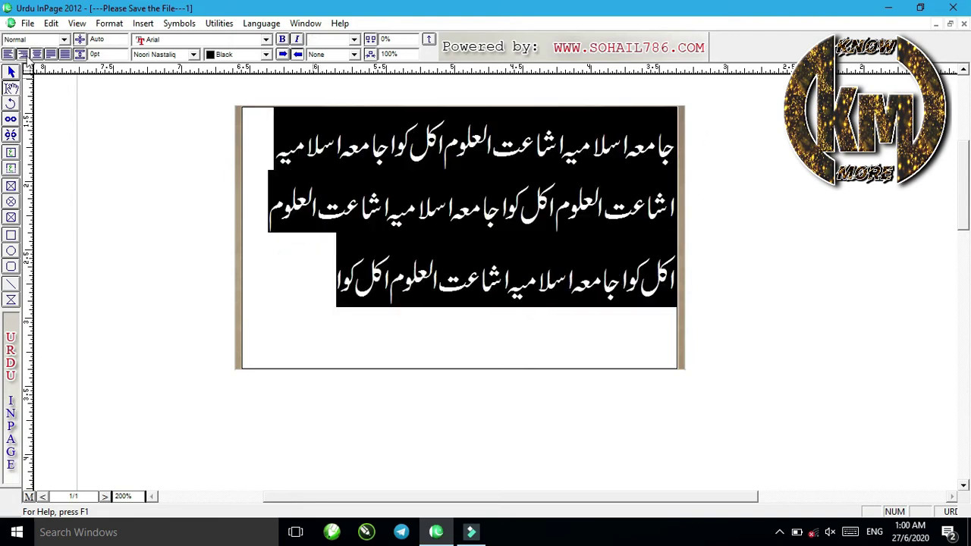
{"action": "left_click", "coordinate": [50, 55]}
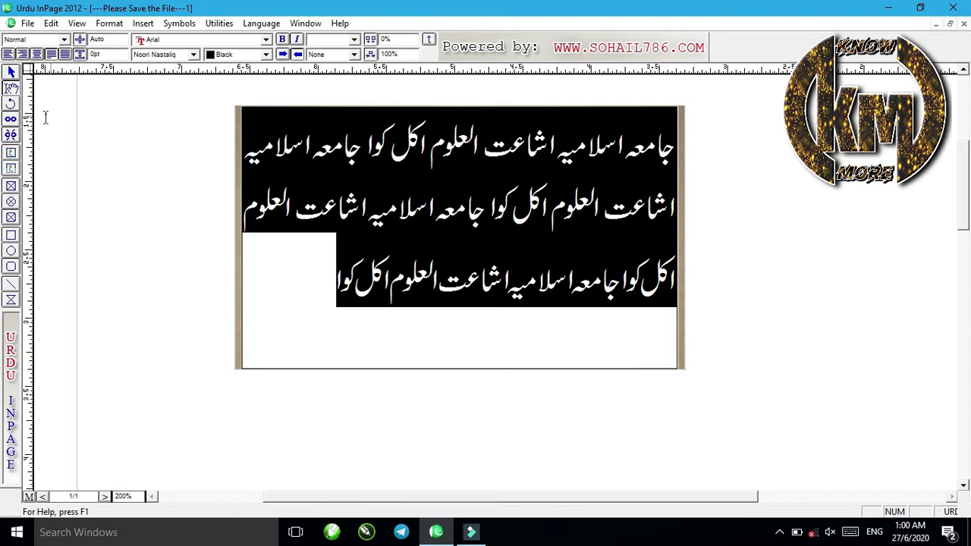
Step: Move the text box down over the picture to about 3.37 inches horizontally and 1.81 inches vertically
{"action": "left_click", "coordinate": [11, 72]}
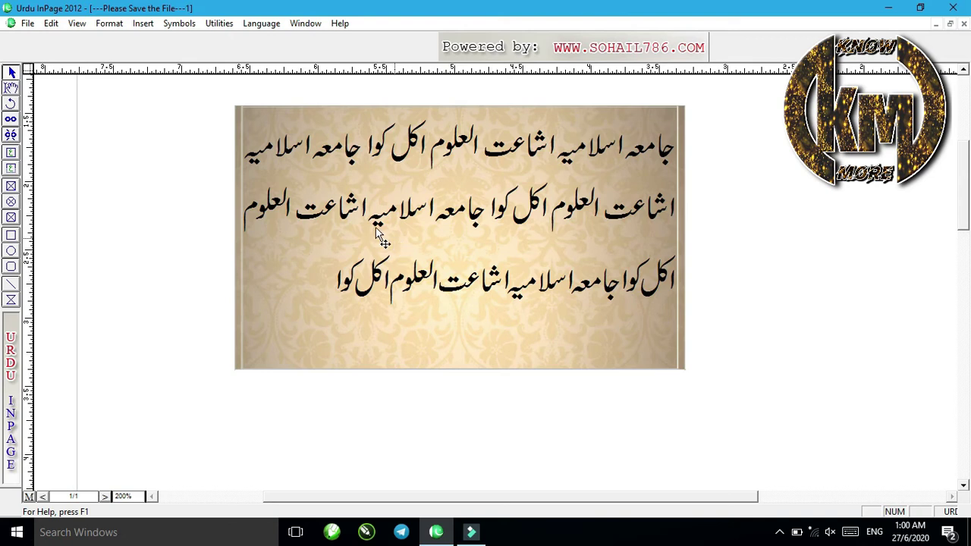
{"action": "left_click", "coordinate": [439, 229]}
{"action": "left_click_drag", "start_coordinate": [430, 299], "coordinate": [447, 263]}
{"action": "left_click", "coordinate": [436, 268]}
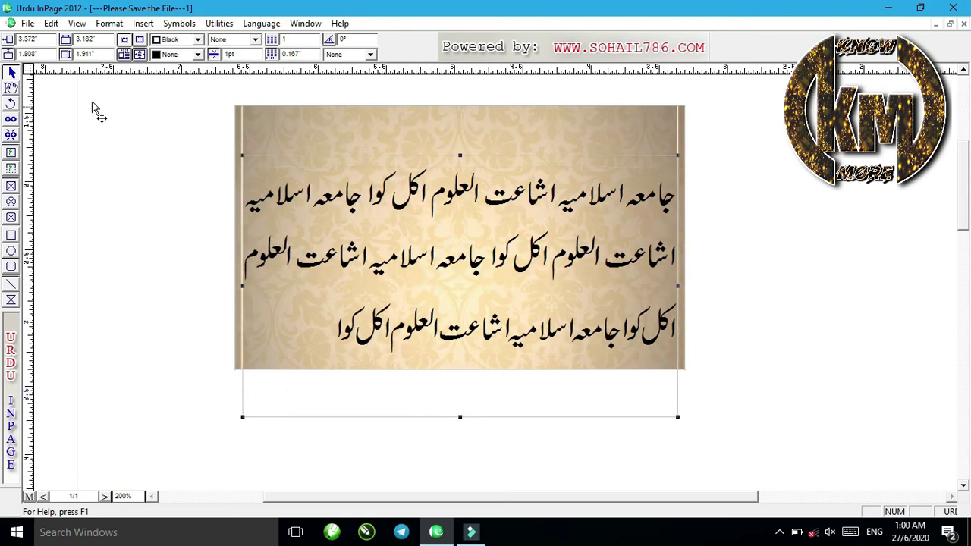
Step: Lighten the background image further by setting its brightness to 50%
{"action": "left_click", "coordinate": [9, 90]}
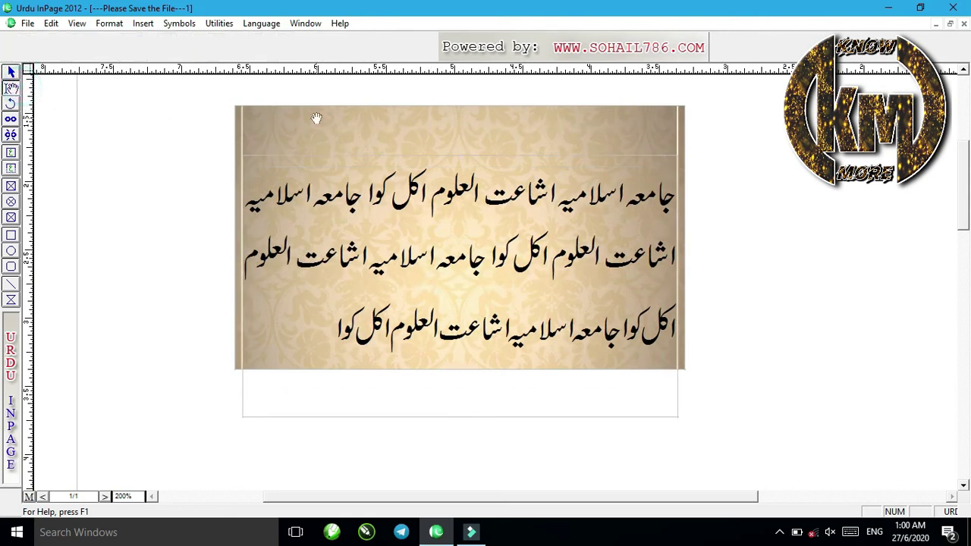
{"action": "left_click", "coordinate": [317, 118]}
{"action": "left_click_drag", "start_coordinate": [156, 39], "coordinate": [43, 42]}
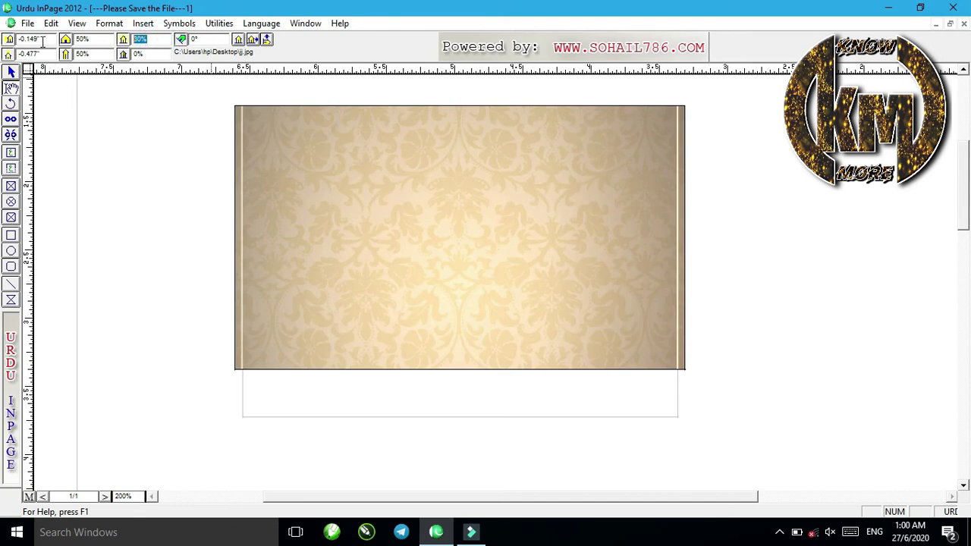
{"action": "type", "text": "50"}
{"action": "key", "text": "Return"}
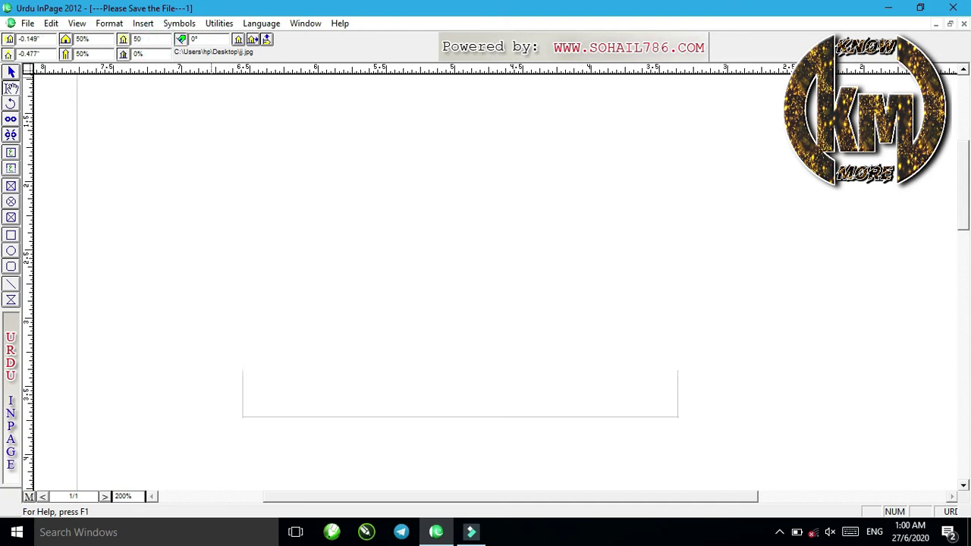
Step: Reposition the text box so its text starts lower and extends past the picture's lower edge
{"action": "left_click", "coordinate": [12, 72]}
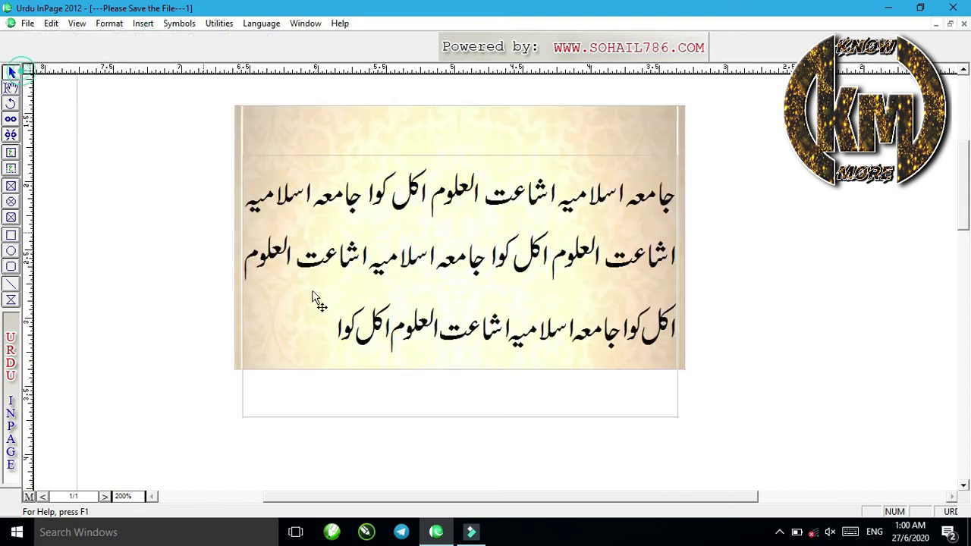
{"action": "left_click", "coordinate": [429, 333]}
{"action": "left_click", "coordinate": [425, 285]}
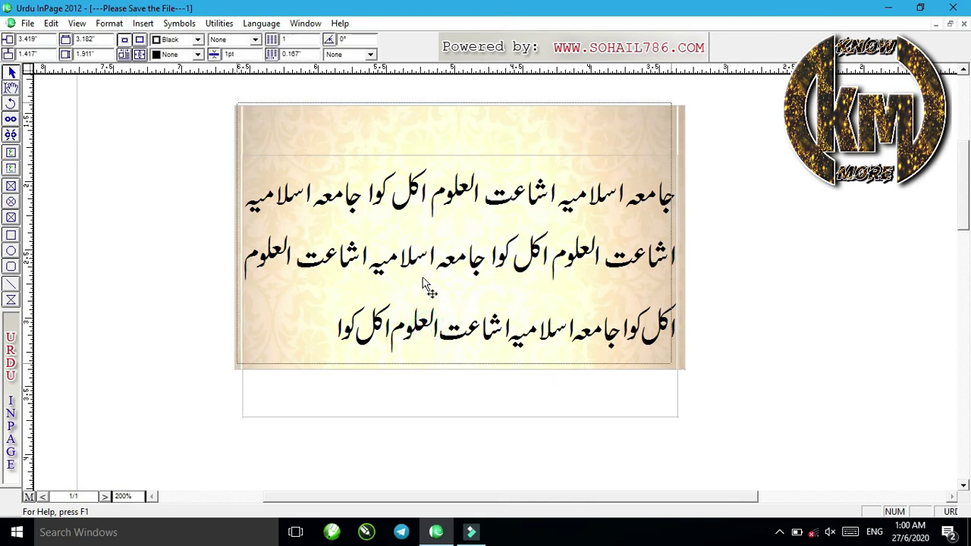
{"action": "left_click_drag", "start_coordinate": [424, 280], "coordinate": [427, 283]}
{"action": "left_click_drag", "start_coordinate": [459, 243], "coordinate": [455, 345]}
Step: Set the background image's brightness to 0% and its contrast to 50%
{"action": "left_click", "coordinate": [474, 185]}
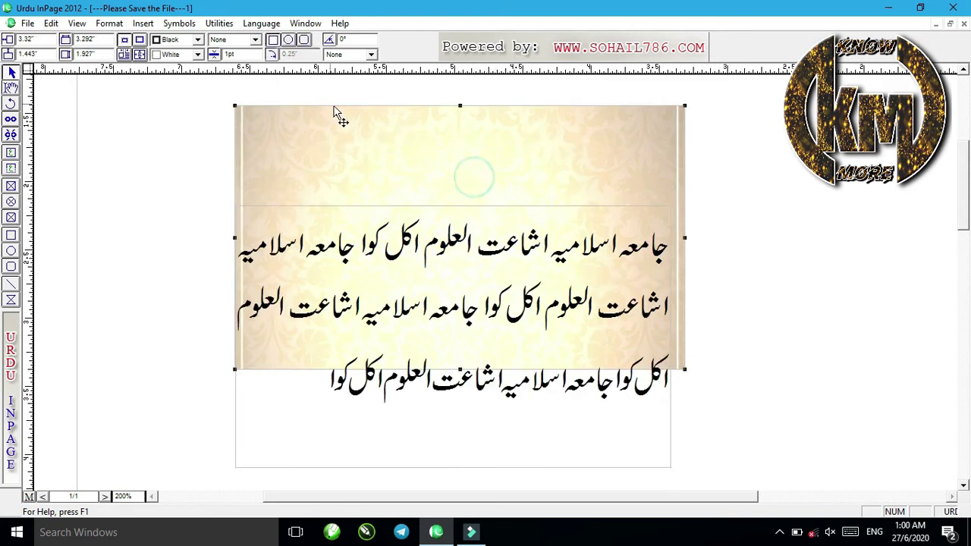
{"action": "left_click", "coordinate": [11, 87]}
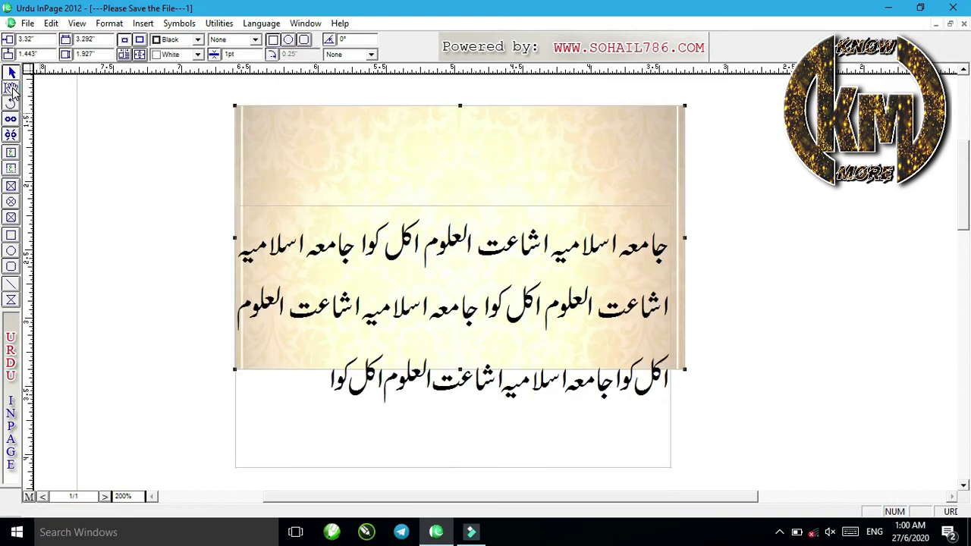
{"action": "left_click", "coordinate": [452, 174]}
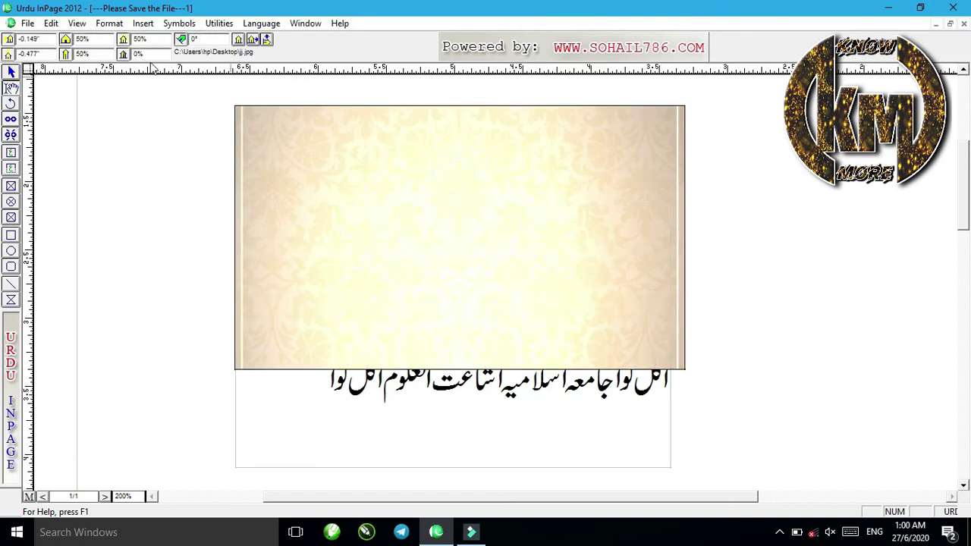
{"action": "left_click", "coordinate": [160, 39]}
{"action": "type", "text": "0"}
{"action": "key", "text": "Return"}
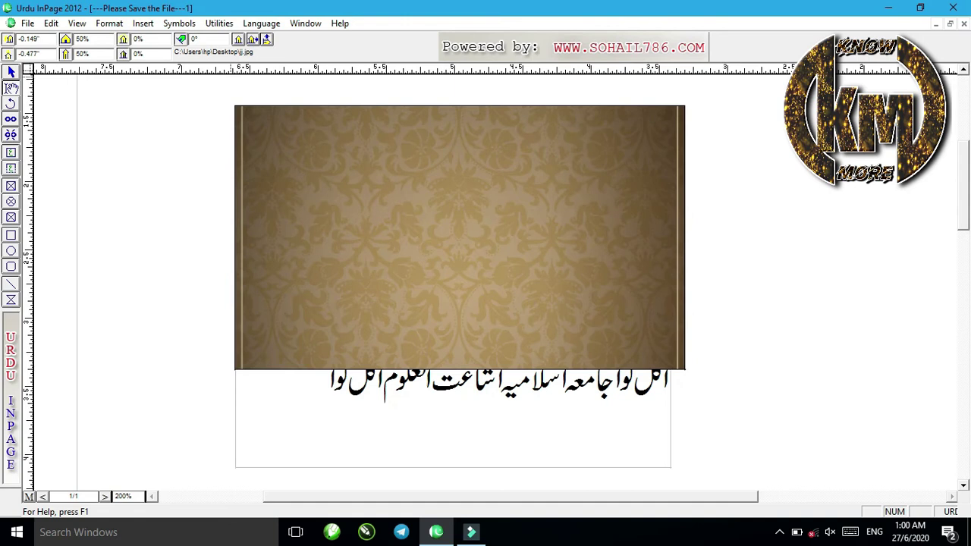
{"action": "double_click", "coordinate": [154, 51]}
{"action": "key", "text": "Return"}
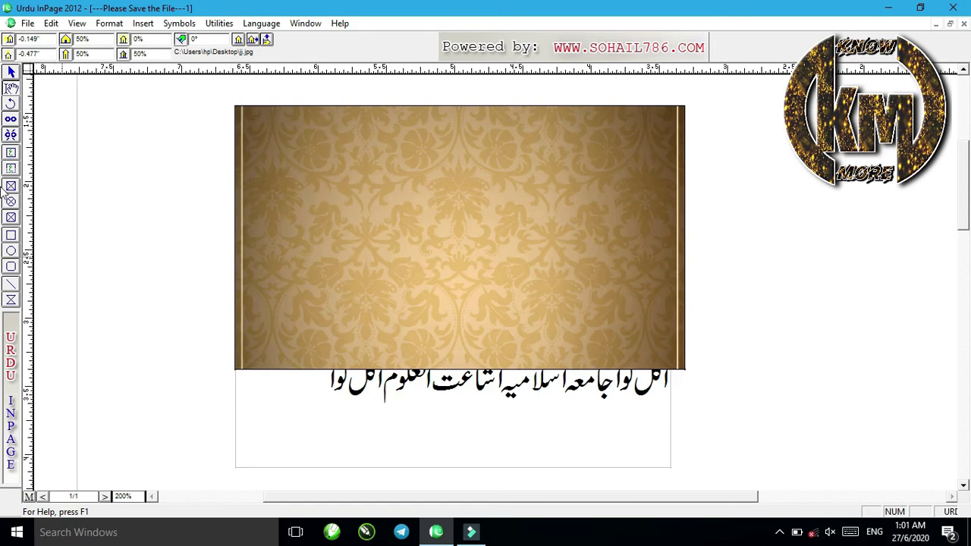
Step: Move the text box over the picture to about 3.44 inches horizontally and 2.021 inches vertically
{"action": "left_click", "coordinate": [12, 73]}
{"action": "left_click_drag", "start_coordinate": [406, 318], "coordinate": [410, 215]}
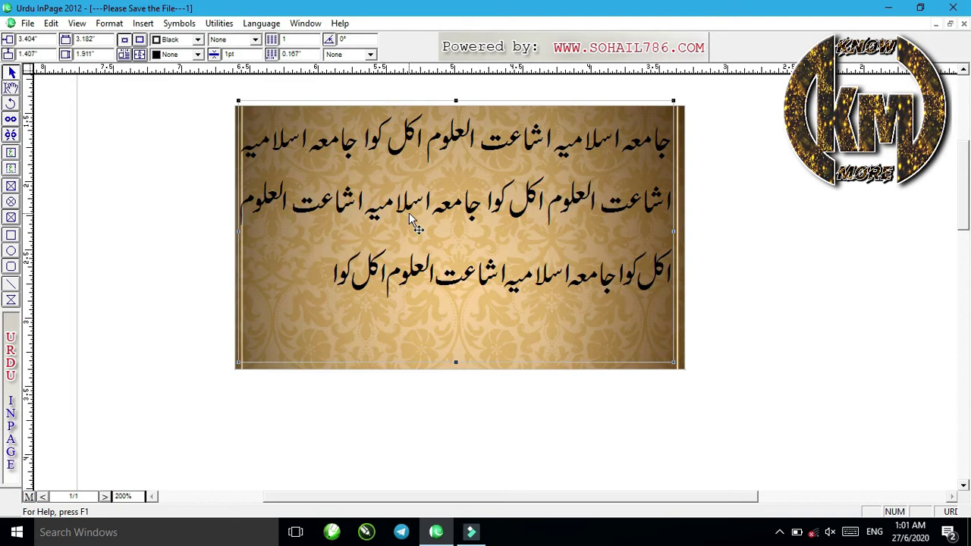
{"action": "left_click_drag", "start_coordinate": [409, 218], "coordinate": [405, 302]}
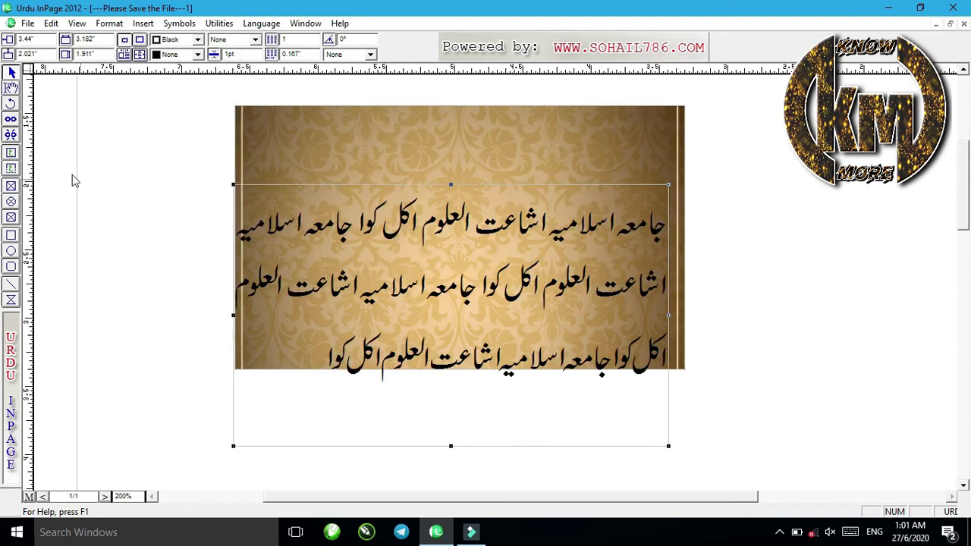
Step: Move the text box off the picture to about 1.05 inches horizontally and 1.782 inches vertically, and narrow it to about 1.963 inches
{"action": "left_click", "coordinate": [11, 86]}
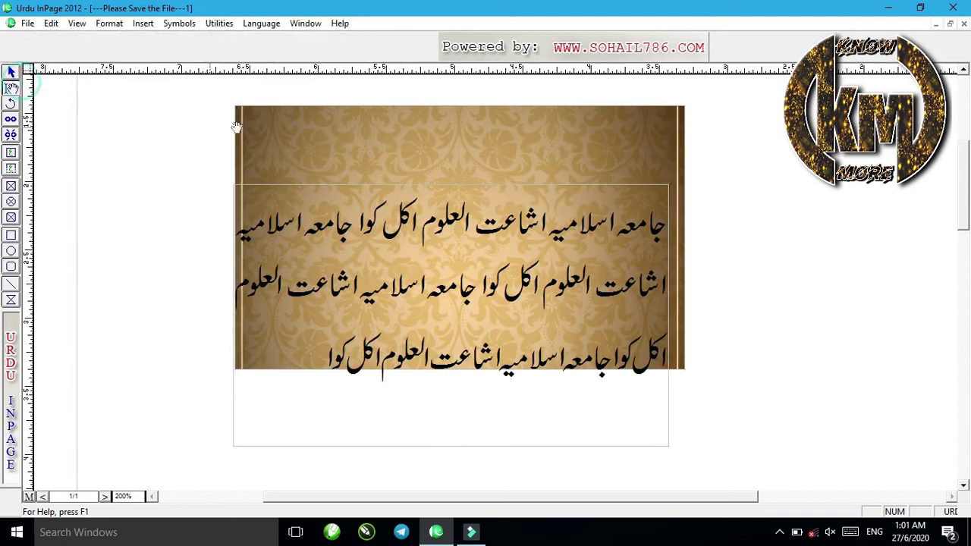
{"action": "left_click", "coordinate": [451, 143]}
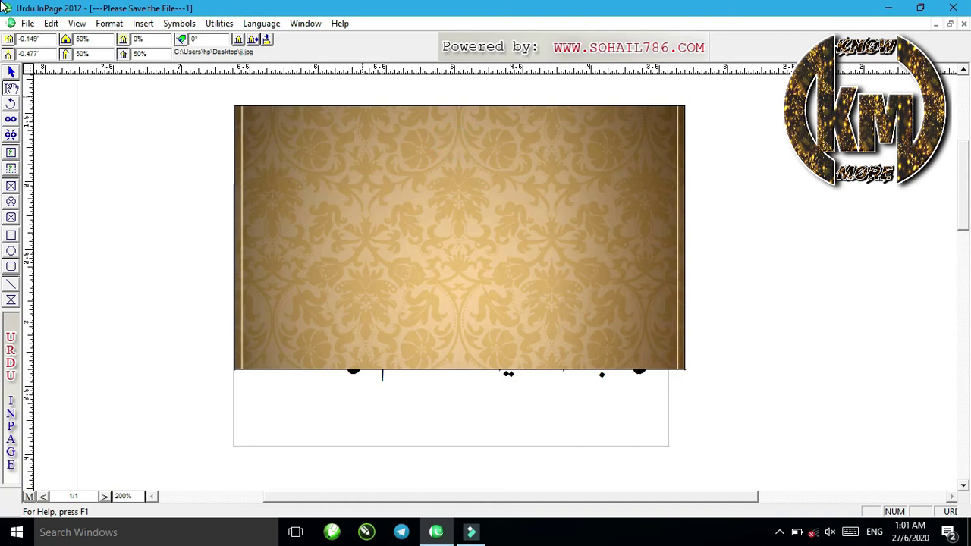
{"action": "left_click", "coordinate": [11, 72]}
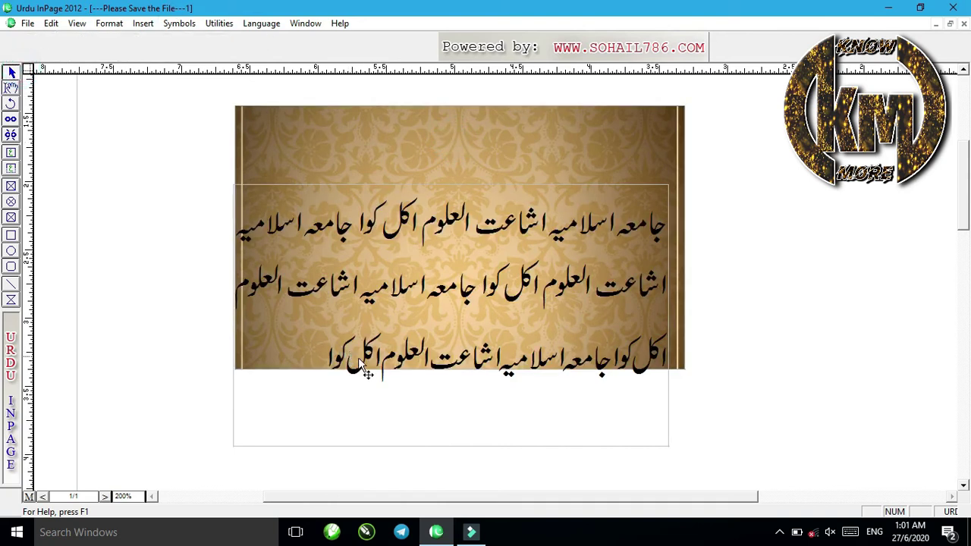
{"action": "left_click", "coordinate": [399, 402]}
{"action": "left_click_drag", "start_coordinate": [425, 391], "coordinate": [752, 358]}
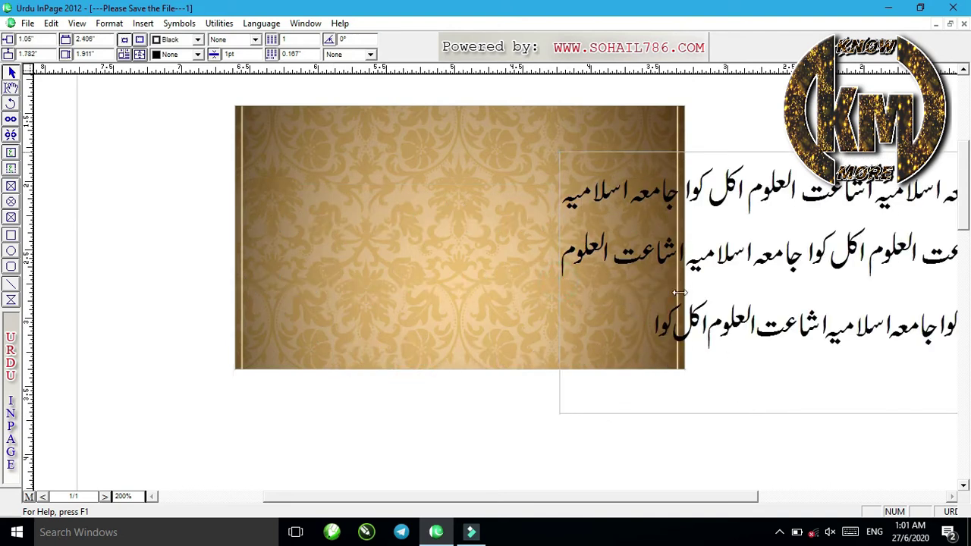
{"action": "left_click_drag", "start_coordinate": [559, 283], "coordinate": [728, 283]}
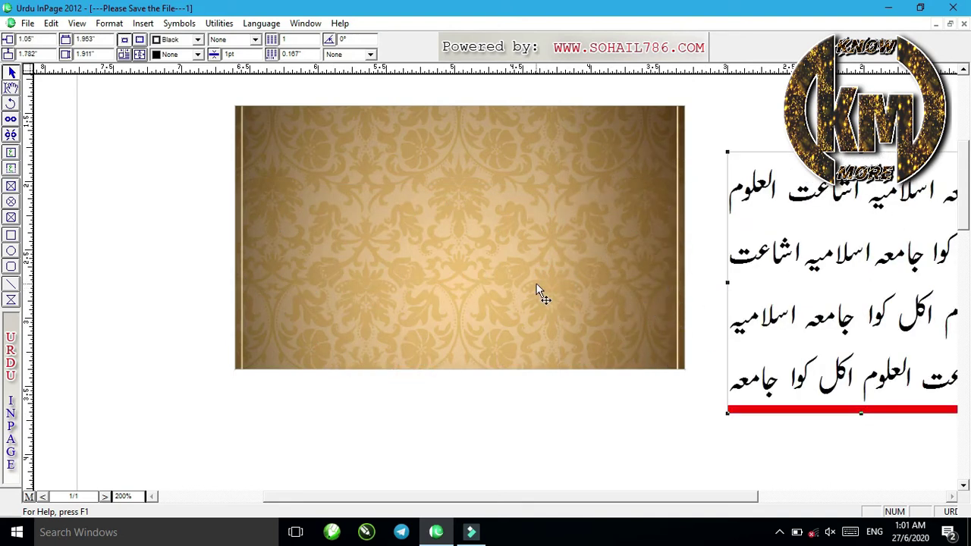
Step: Shift the image inside its picture box to offsets of about 0.763 inches horizontally and 0.133 inches vertically
{"action": "left_click", "coordinate": [11, 87]}
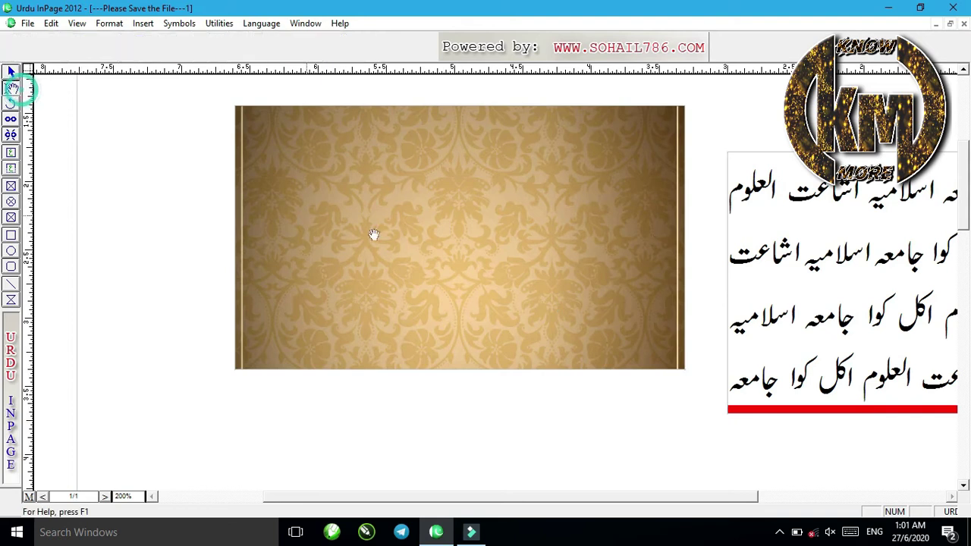
{"action": "left_click", "coordinate": [486, 263]}
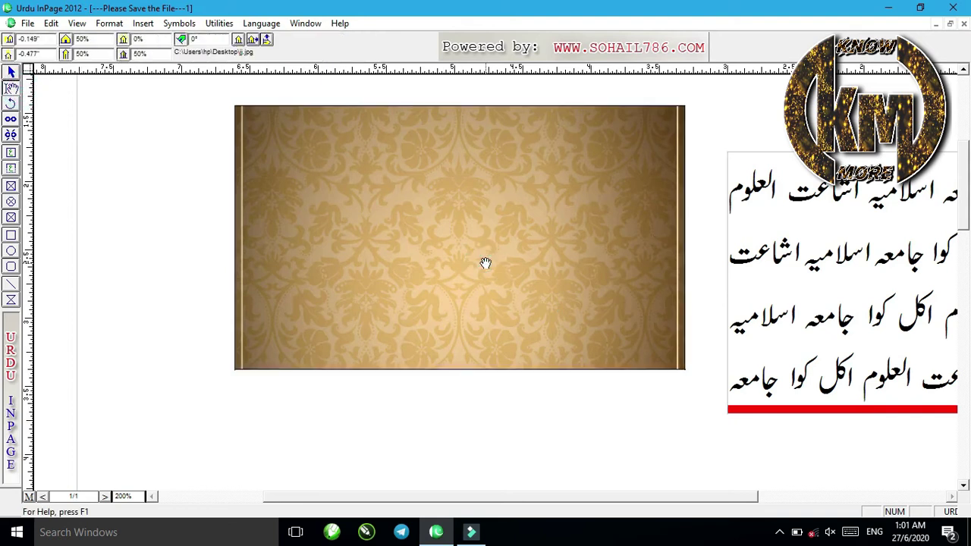
{"action": "left_click_drag", "start_coordinate": [486, 262], "coordinate": [424, 300]}
{"action": "left_click_drag", "start_coordinate": [514, 217], "coordinate": [386, 241]}
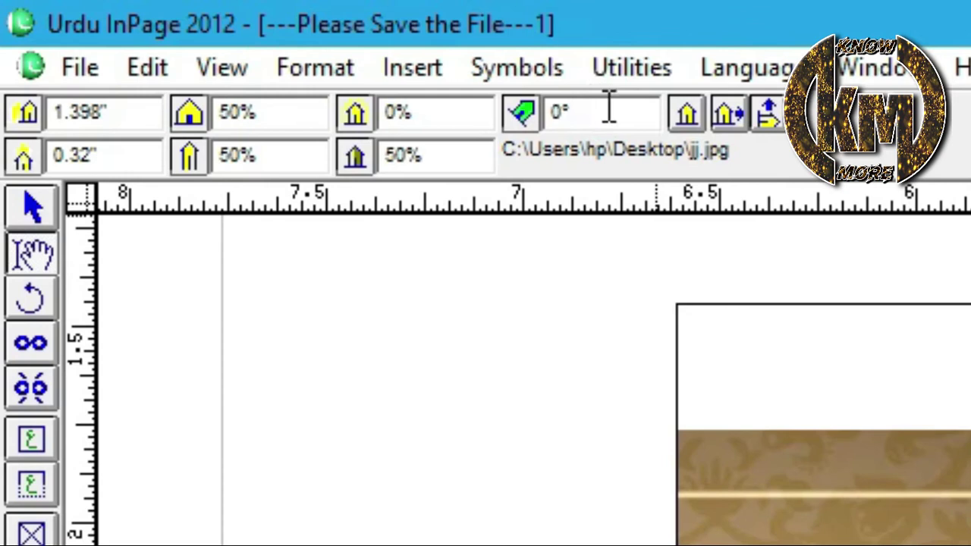
{"action": "double_click", "coordinate": [206, 38]}
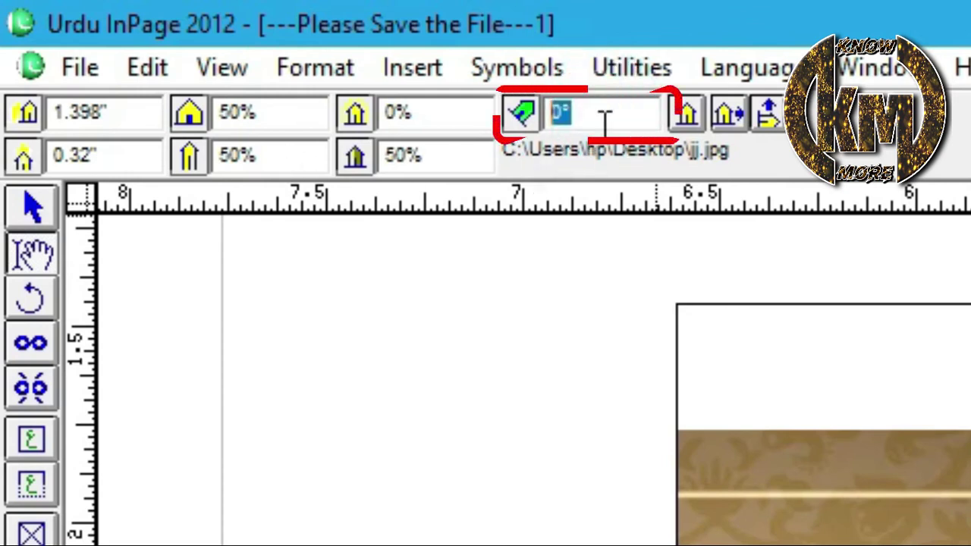
{"action": "left_click", "coordinate": [606, 119]}
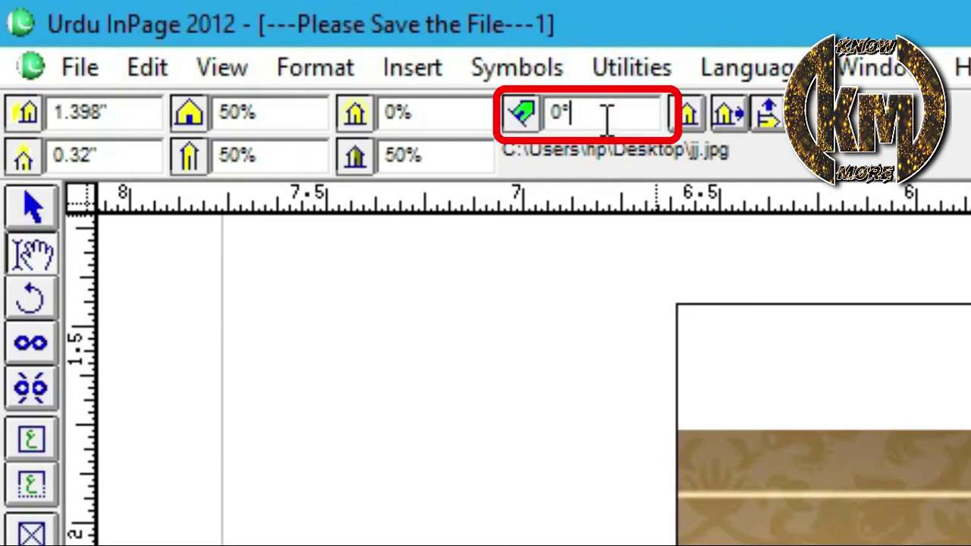
{"action": "mouse_move", "coordinate": [706, 531]}
{"action": "left_mouse_down"}
{"action": "mouse_move", "coordinate": [867, 472]}
{"action": "mouse_move", "coordinate": [955, 457]}
{"action": "left_mouse_up"}
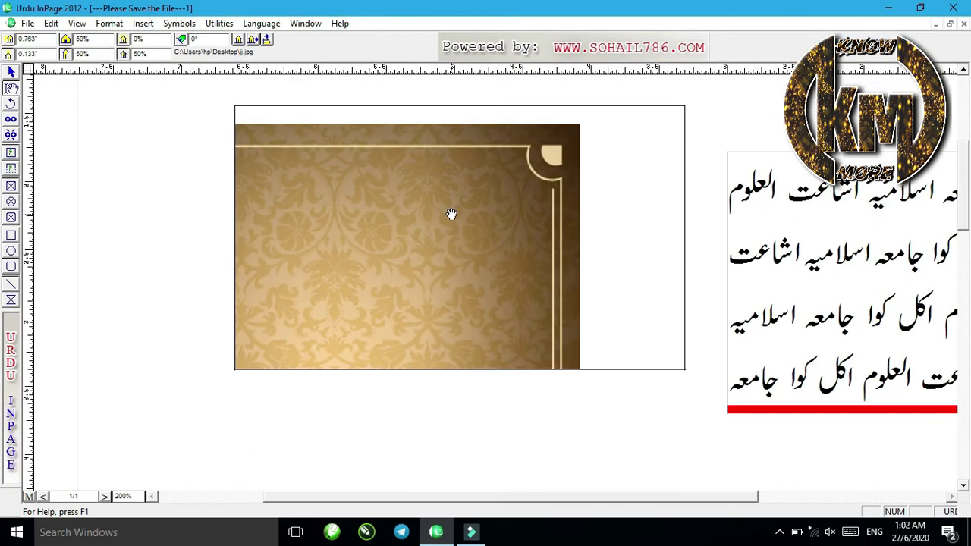
Step: Rotate the image inside its box by 45° and shift it to offsets of about 1.487 and 0.997 inches
{"action": "left_click_drag", "start_coordinate": [214, 39], "coordinate": [155, 38]}
{"action": "key", "text": "Return"}
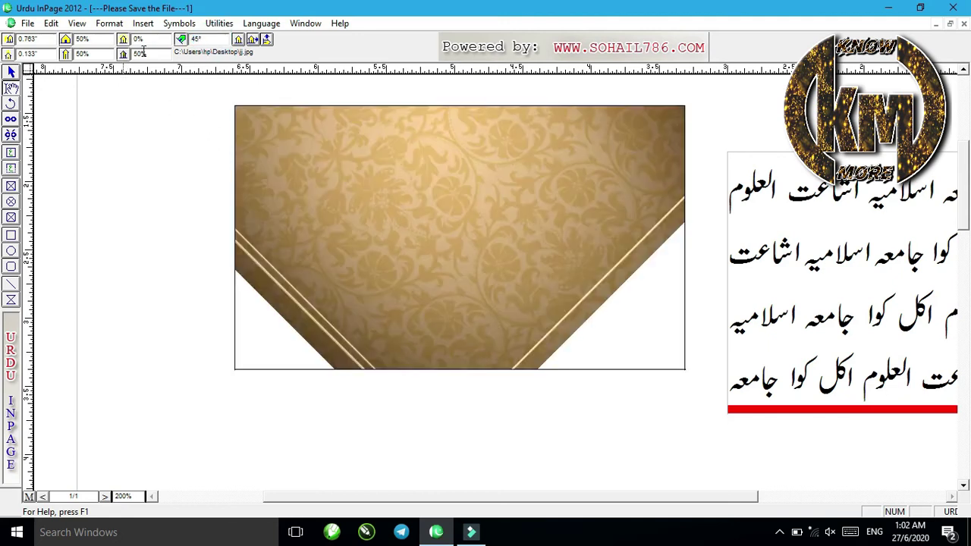
{"action": "left_click_drag", "start_coordinate": [512, 210], "coordinate": [349, 227]}
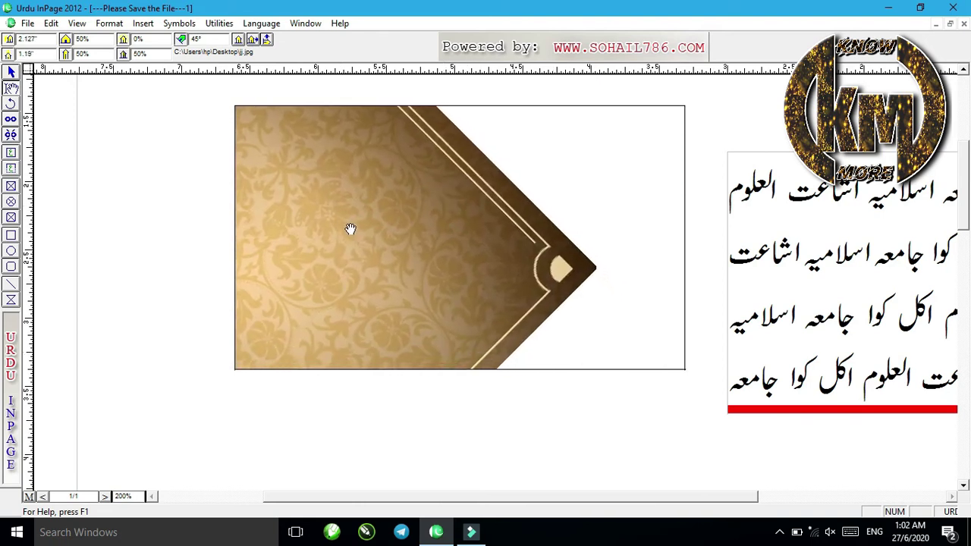
{"action": "left_click", "coordinate": [676, 112]}
{"action": "left_click", "coordinate": [546, 273]}
{"action": "left_click_drag", "start_coordinate": [580, 257], "coordinate": [635, 254]}
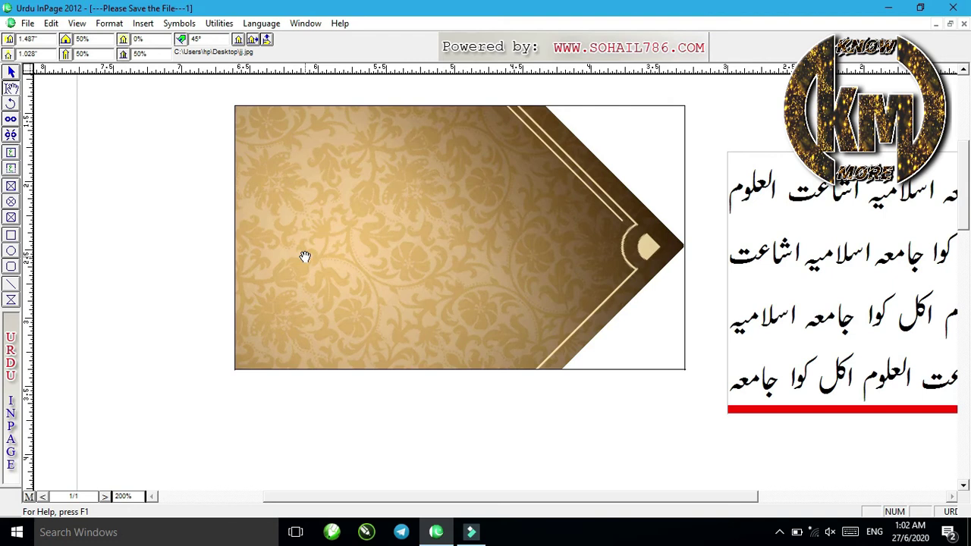
{"action": "left_click_drag", "start_coordinate": [407, 232], "coordinate": [423, 232]}
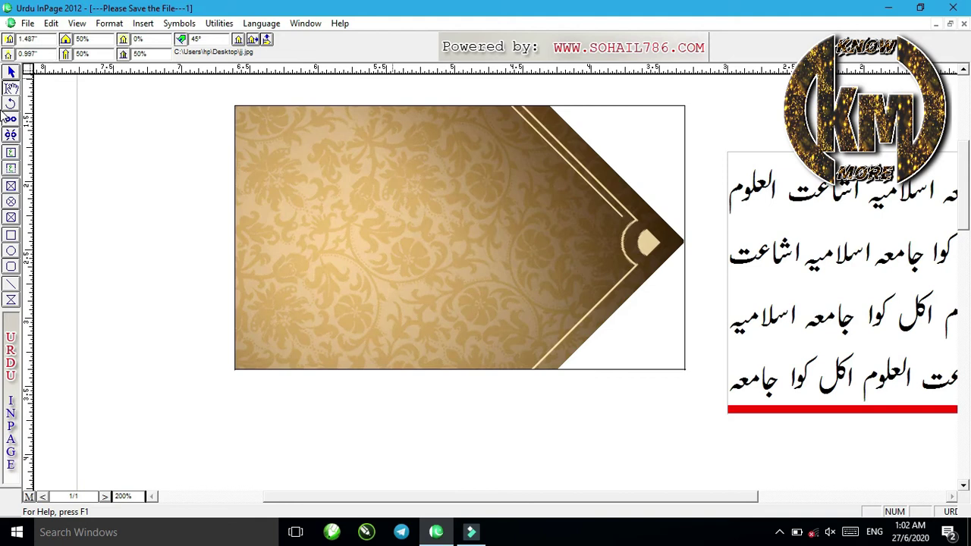
Step: Set the image's rotation to 0° and shift it to fill the box, with offsets of about -0.149 and -0.727 inches
{"action": "left_click", "coordinate": [206, 38]}
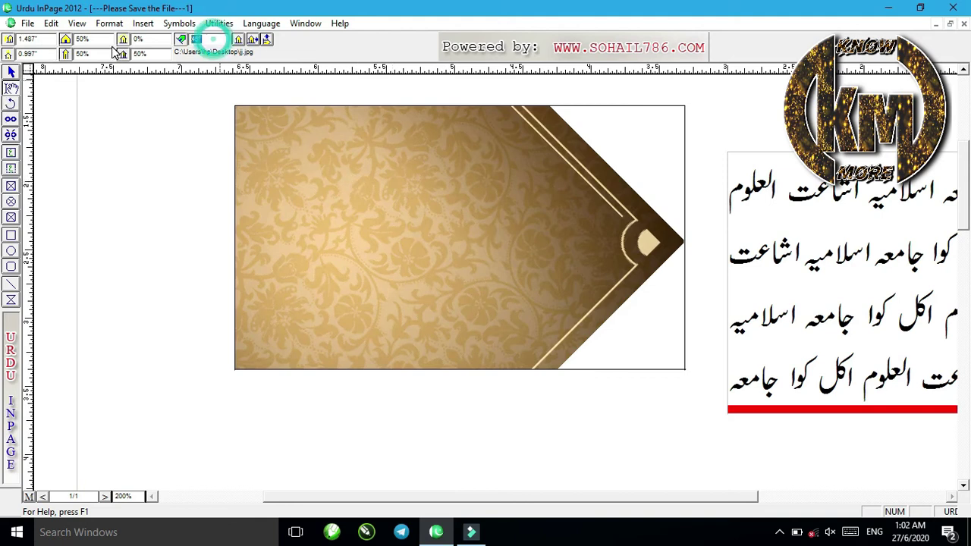
{"action": "type", "text": "0"}
{"action": "key", "text": "Return"}
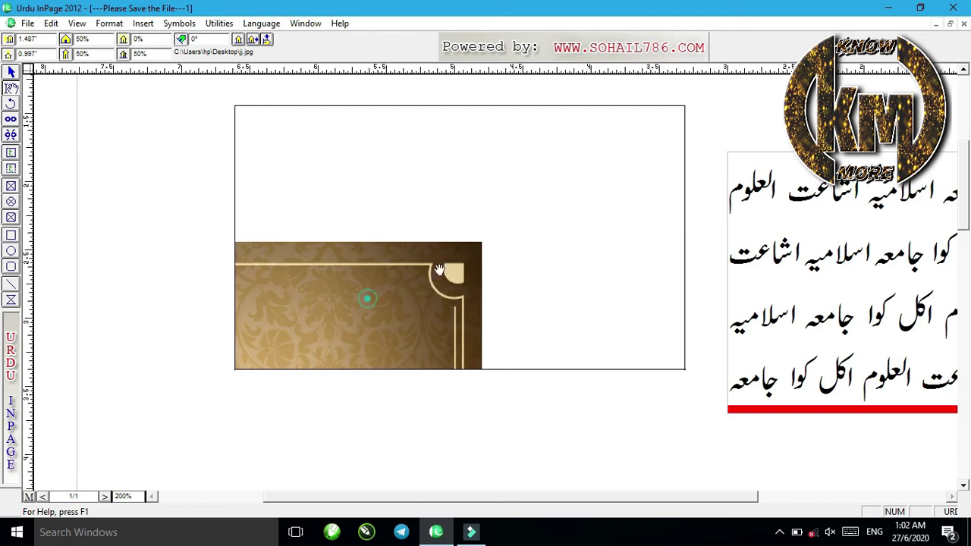
{"action": "left_click_drag", "start_coordinate": [368, 297], "coordinate": [494, 225]}
{"action": "left_click_drag", "start_coordinate": [462, 255], "coordinate": [490, 161]}
{"action": "left_click_drag", "start_coordinate": [473, 223], "coordinate": [469, 224]}
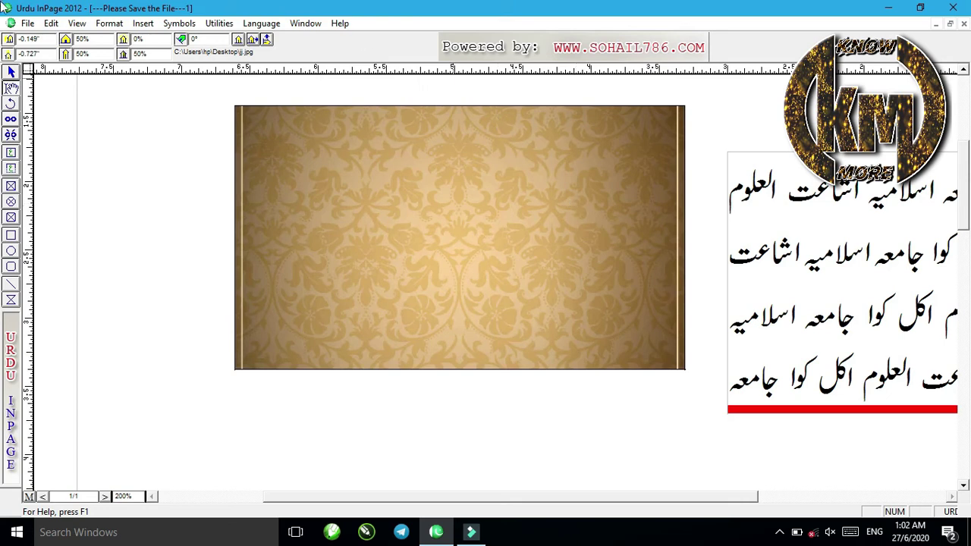
Step: Rotate the whole picture box by 45°
{"action": "left_click", "coordinate": [11, 72]}
{"action": "left_click", "coordinate": [157, 111]}
{"action": "left_click", "coordinate": [507, 202]}
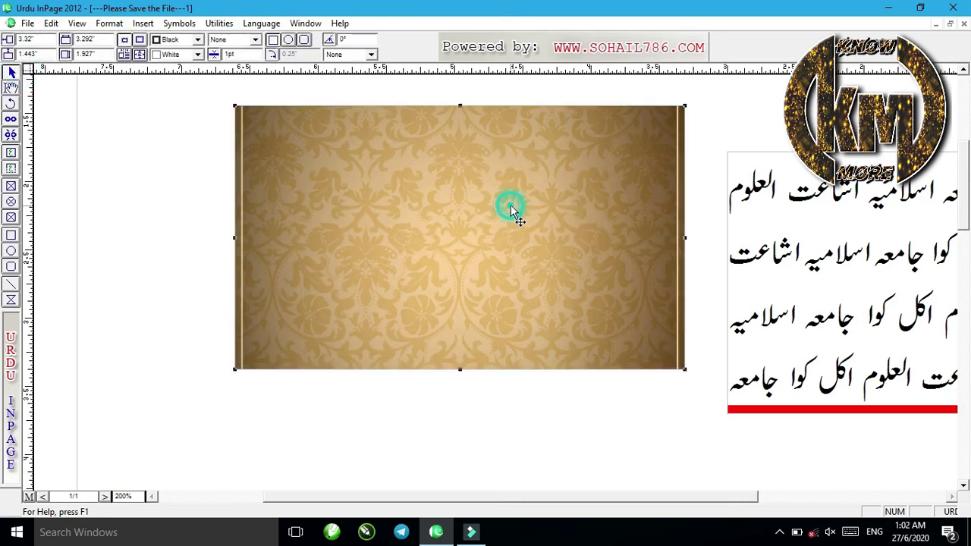
{"action": "double_click", "coordinate": [360, 41]}
{"action": "type", "text": "45"}
{"action": "key", "text": "Return"}
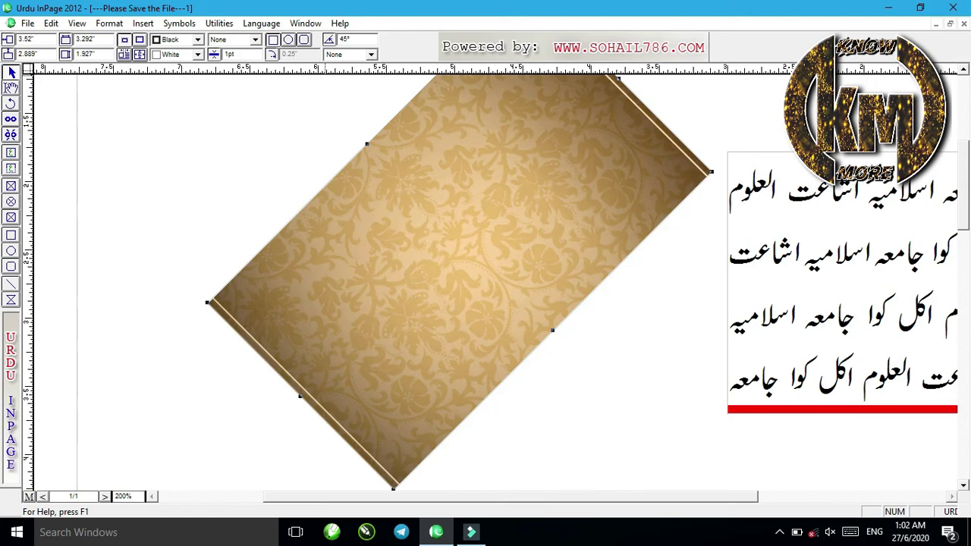
Step: Set the picture box's rotation back to 0°
{"action": "double_click", "coordinate": [356, 40]}
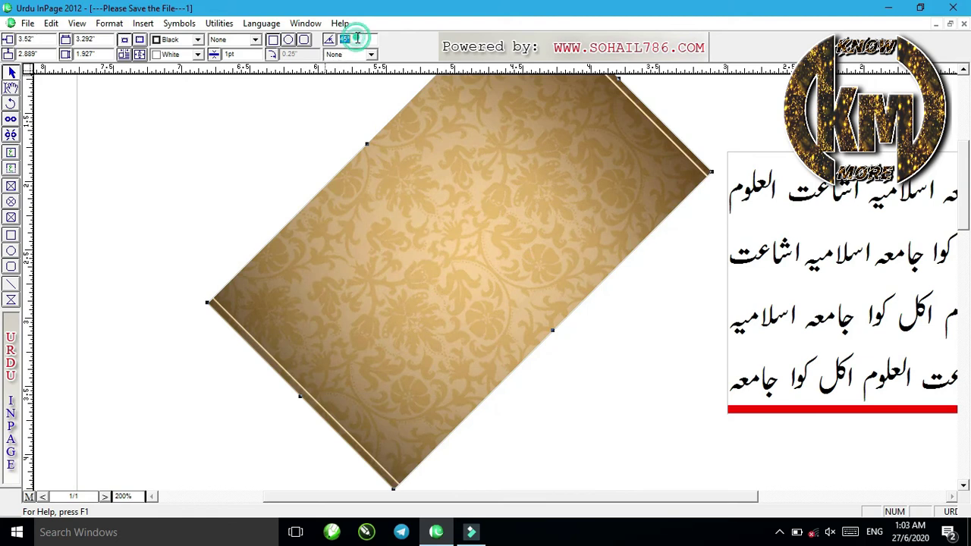
{"action": "type", "text": "0"}
{"action": "key", "text": "Return"}
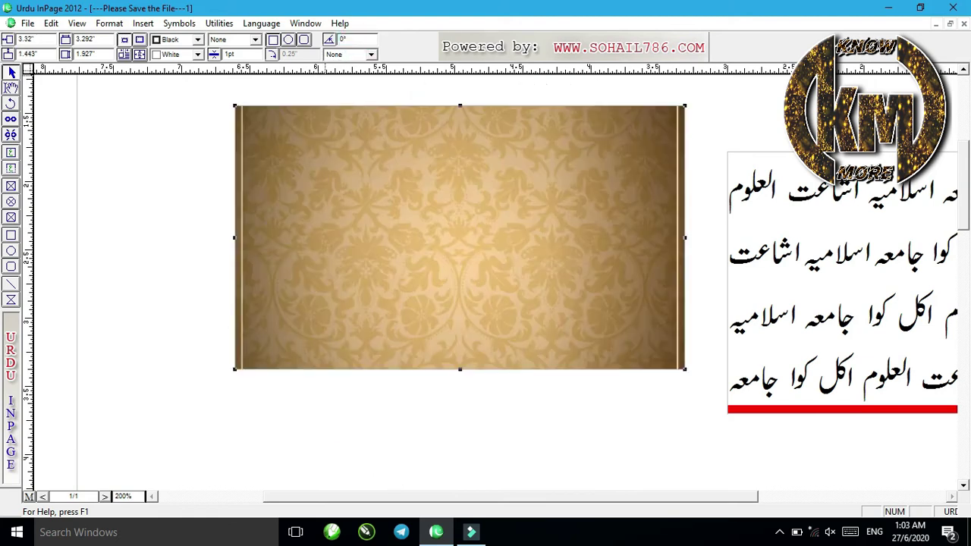
Step: Shift the image within its box so its corner shows, with offsets of about 1.372 and 1.023 inches
{"action": "left_click", "coordinate": [10, 87]}
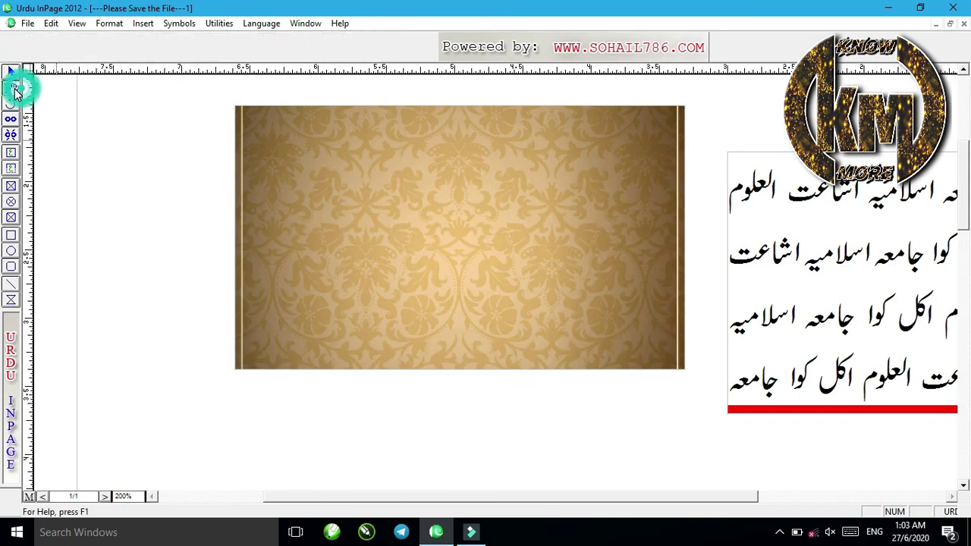
{"action": "left_click_drag", "start_coordinate": [486, 186], "coordinate": [451, 239]}
{"action": "left_click_drag", "start_coordinate": [521, 195], "coordinate": [494, 238]}
{"action": "left_click_drag", "start_coordinate": [507, 187], "coordinate": [425, 220]}
{"action": "left_click", "coordinate": [422, 217]}
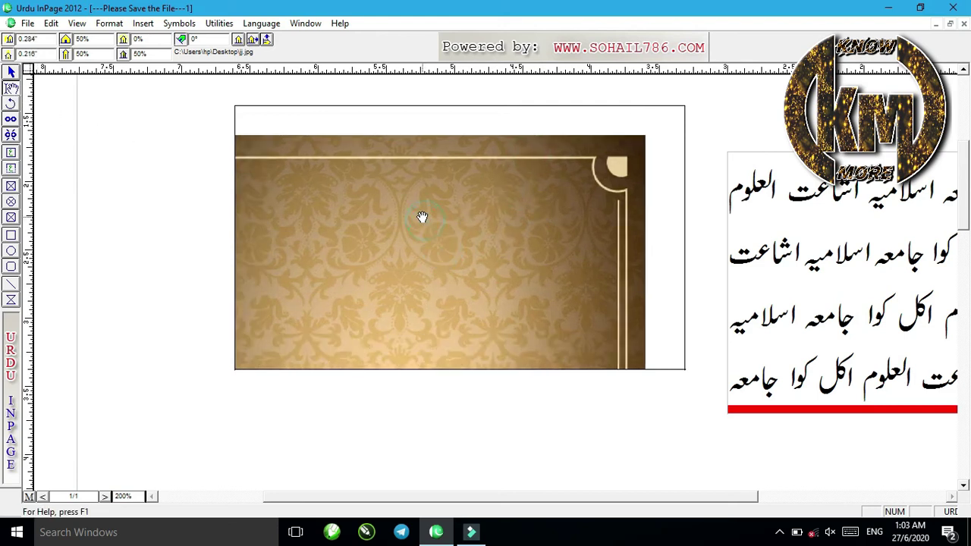
{"action": "left_click_drag", "start_coordinate": [422, 217], "coordinate": [588, 162]}
{"action": "left_click_drag", "start_coordinate": [543, 263], "coordinate": [471, 295]}
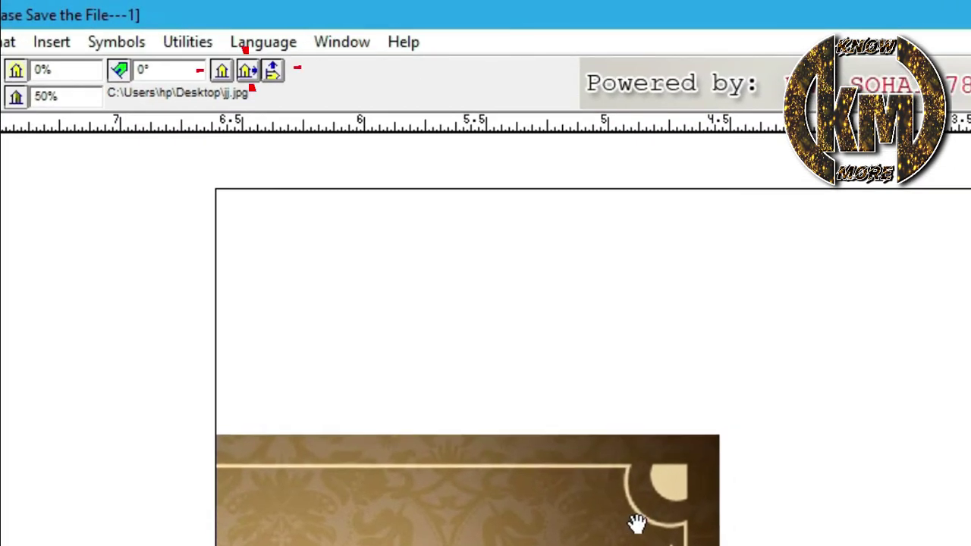
{"action": "left_click_drag", "start_coordinate": [636, 524], "coordinate": [605, 511]}
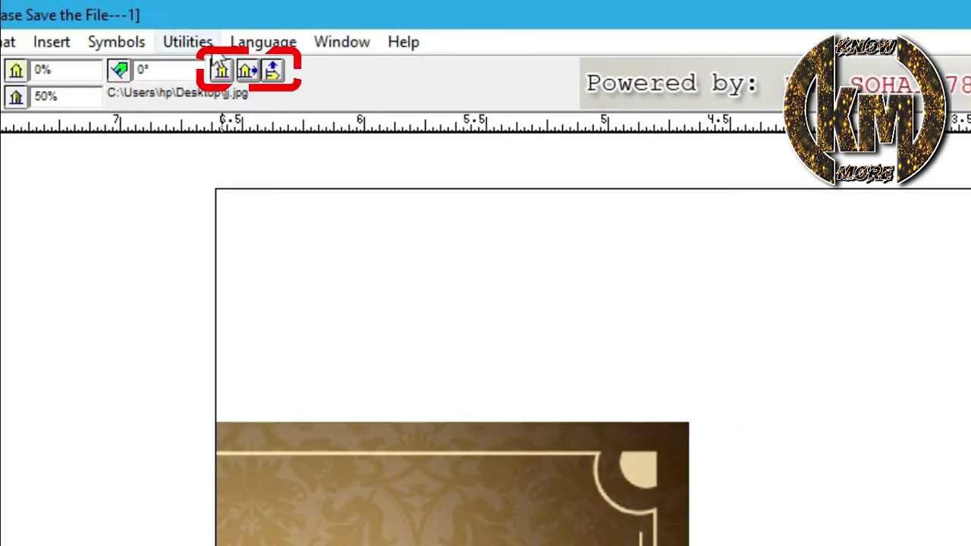
{"action": "left_click", "coordinate": [563, 489]}
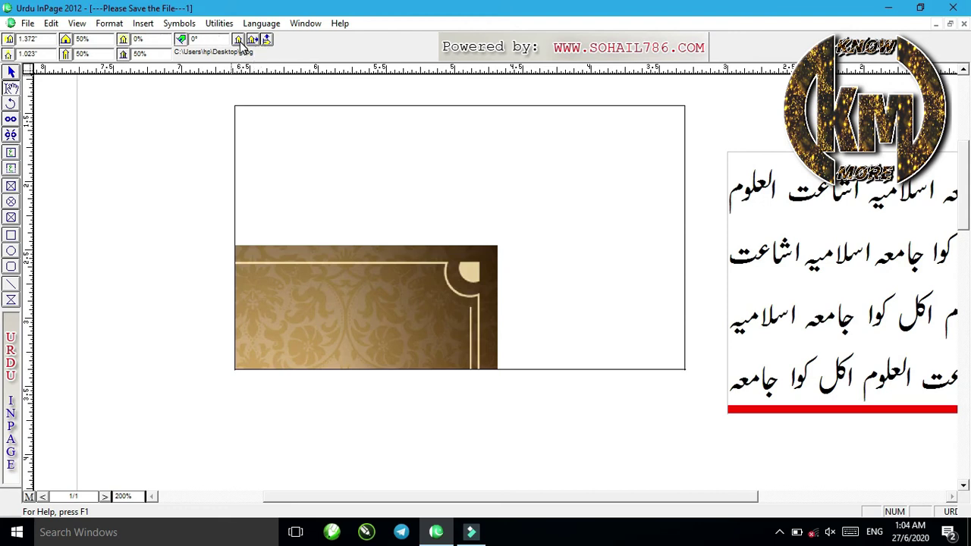
Step: Reposition the image to cover the whole picture box, with offsets of about -0.112 and -1.123 inches
{"action": "left_click_drag", "start_coordinate": [338, 301], "coordinate": [615, 147]}
{"action": "left_click_drag", "start_coordinate": [600, 225], "coordinate": [466, 140]}
{"action": "left_click_drag", "start_coordinate": [533, 241], "coordinate": [599, 192]}
{"action": "mouse_move", "coordinate": [514, 225]}
{"action": "left_mouse_down"}
{"action": "mouse_move", "coordinate": [551, 217]}
{"action": "mouse_move", "coordinate": [541, 246]}
{"action": "mouse_move", "coordinate": [516, 232]}
{"action": "mouse_move", "coordinate": [520, 242]}
{"action": "left_mouse_up"}
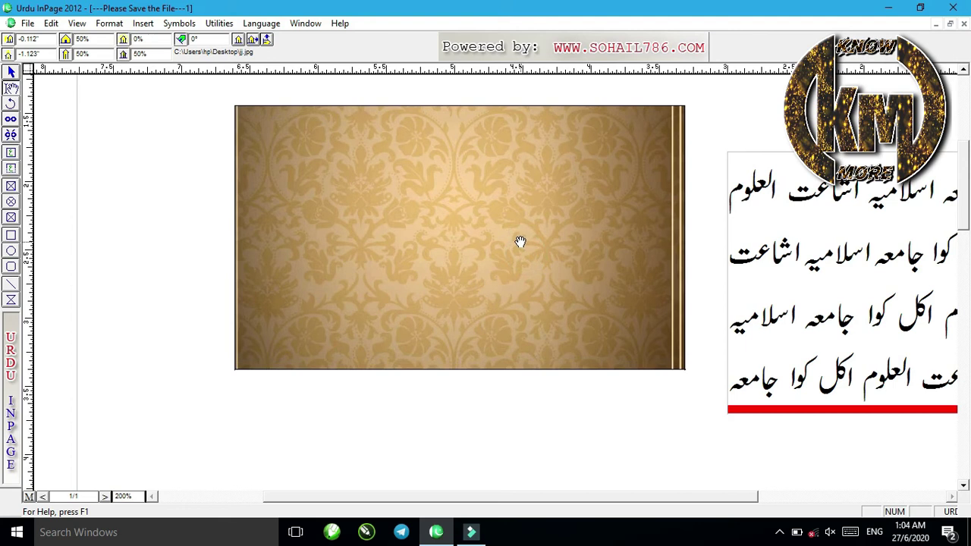
Step: Shift the image within its picture box to offsets of about 1.909 and 0.7 inches
{"action": "left_click_drag", "start_coordinate": [525, 161], "coordinate": [531, 187]}
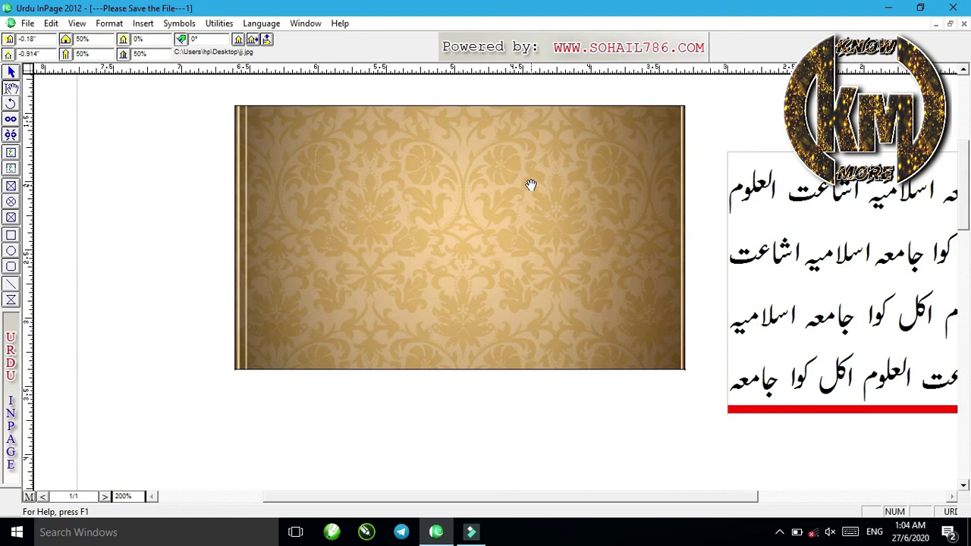
{"action": "left_click_drag", "start_coordinate": [541, 217], "coordinate": [330, 321]}
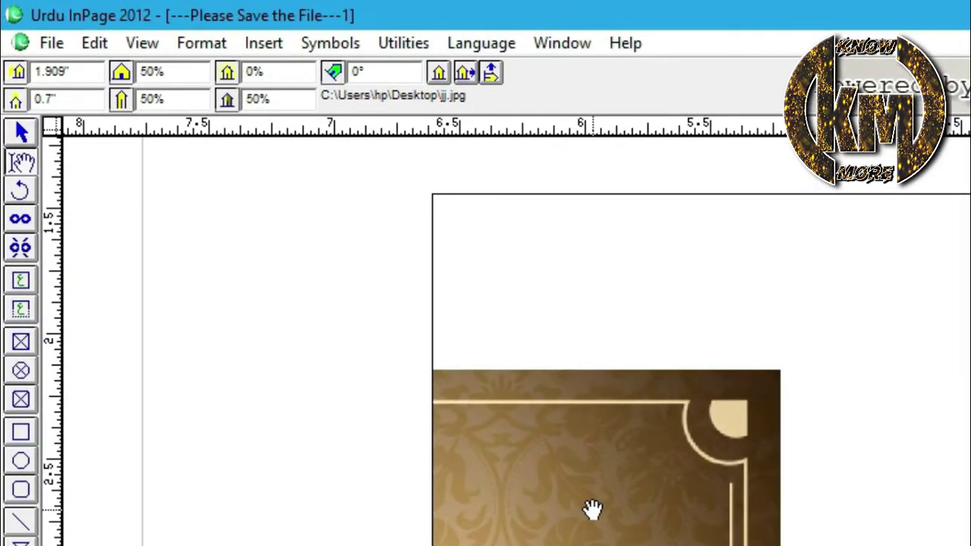
{"action": "left_click", "coordinate": [584, 473]}
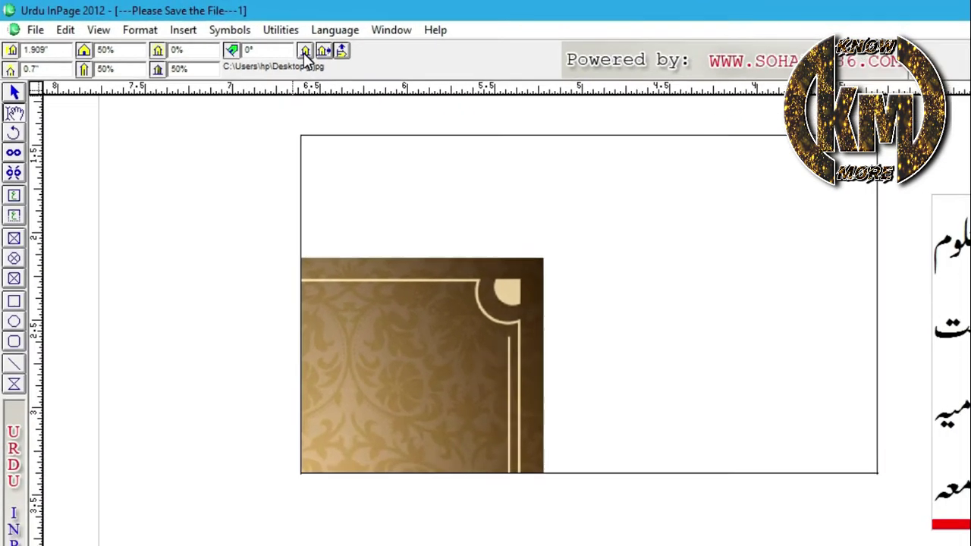
Step: Center the image in its picture box and shift it to offsets of about 0.289 and 0.085 inches
{"action": "left_click", "coordinate": [304, 51]}
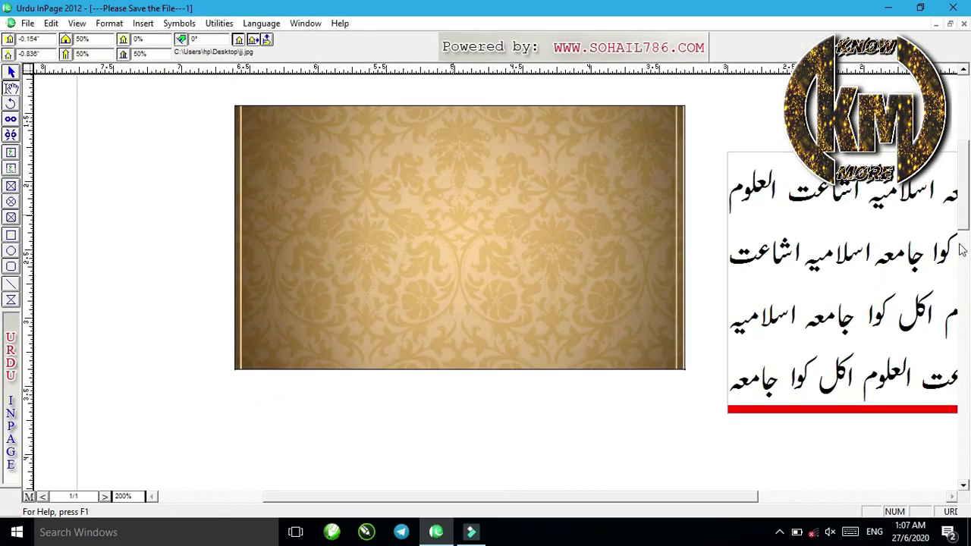
{"action": "left_click_drag", "start_coordinate": [557, 196], "coordinate": [568, 293]}
{"action": "left_click_drag", "start_coordinate": [522, 166], "coordinate": [484, 195]}
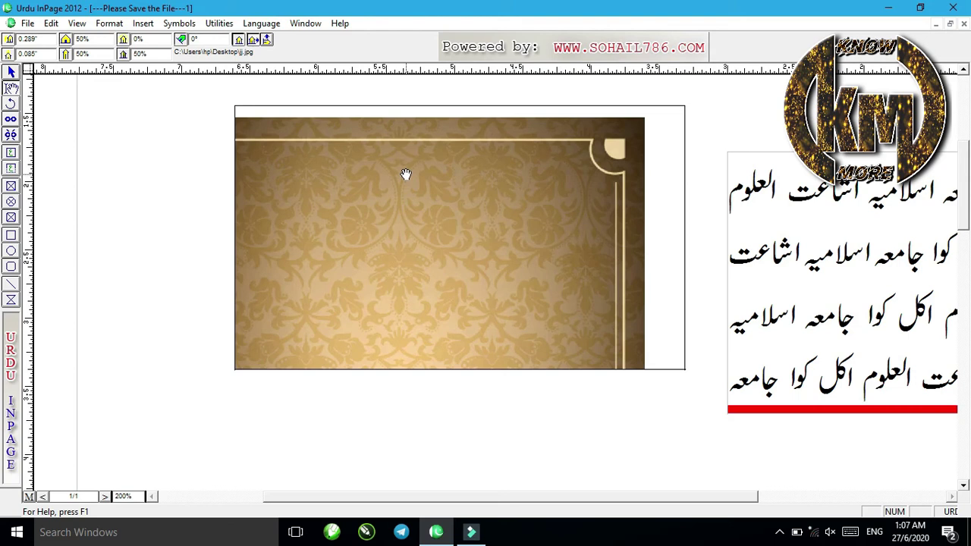
Step: Delete the jj.jpg image from the picture box, keeping the empty box
{"action": "left_click", "coordinate": [50, 23]}
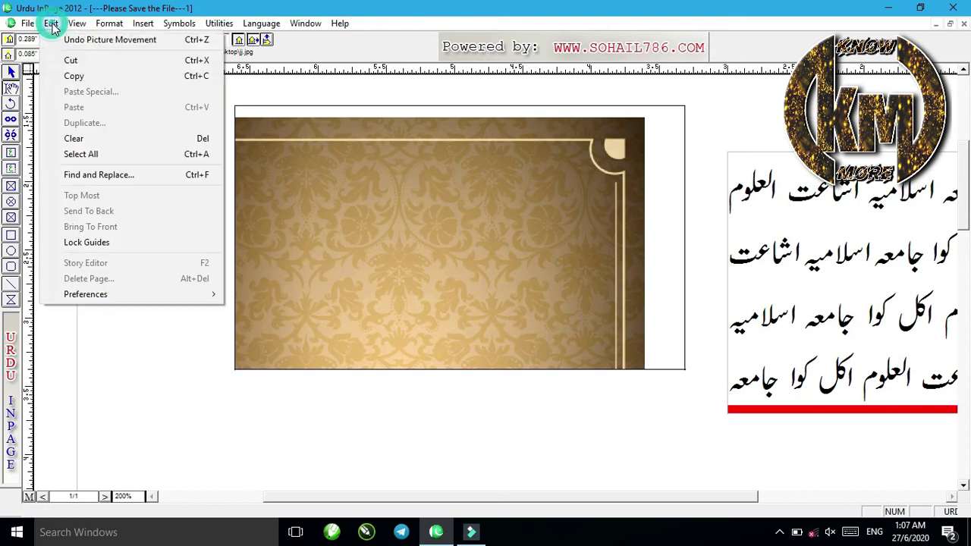
{"action": "left_click", "coordinate": [73, 140]}
{"action": "key", "text": "ctrl+z"}
{"action": "key", "text": "ctrl+0"}
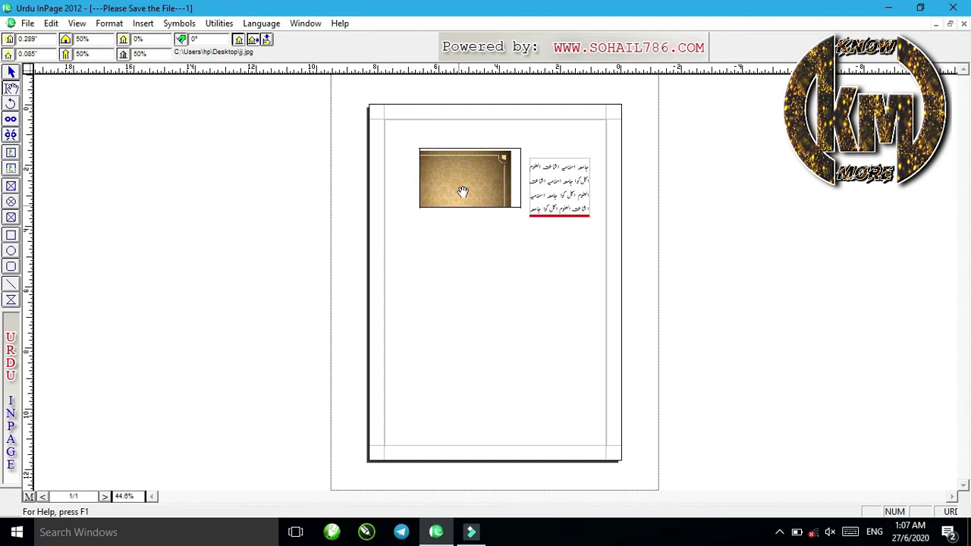
{"action": "key", "text": "ctrl+1"}
{"action": "key", "text": "ctrl+2"}
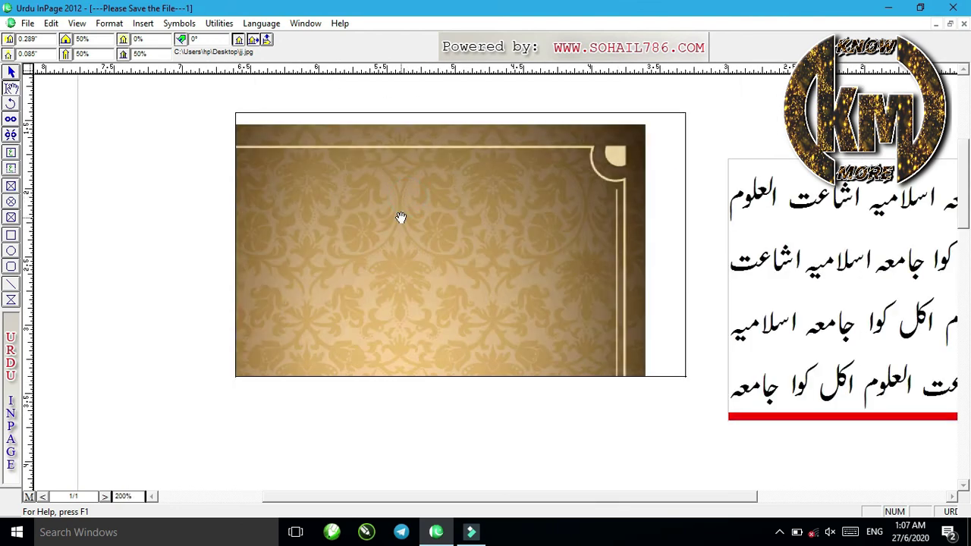
{"action": "key", "text": "Delete"}
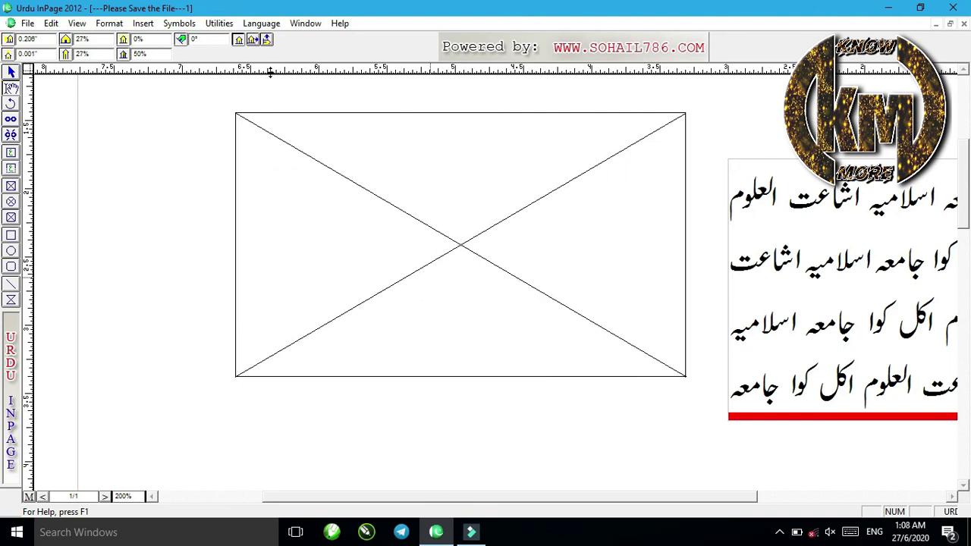
Step: Import the Desktop picture 1587298320304.jpg into the empty picture box
{"action": "double_click", "coordinate": [439, 253]}
{"action": "scroll", "coordinate": [446, 256], "scroll_direction": "down", "scroll_amount": 2}
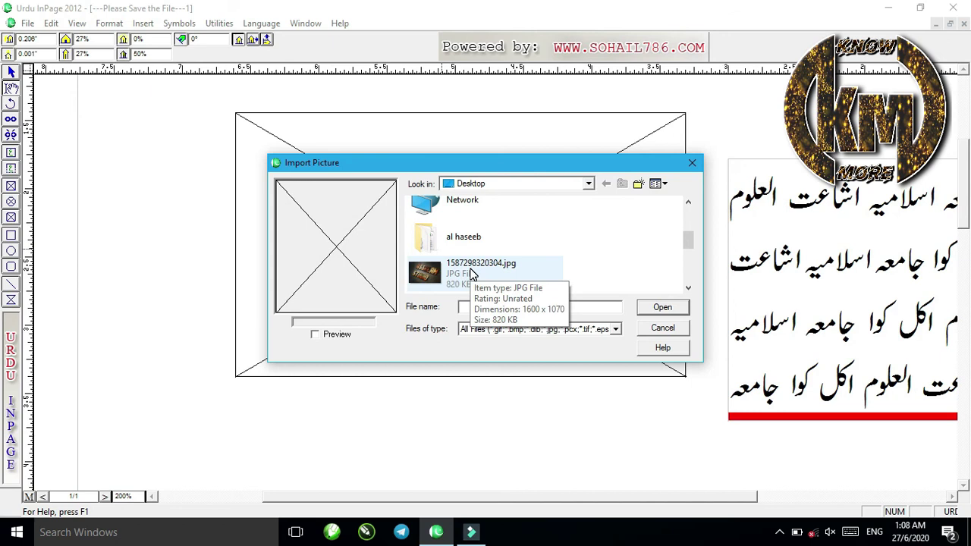
{"action": "double_click", "coordinate": [471, 267]}
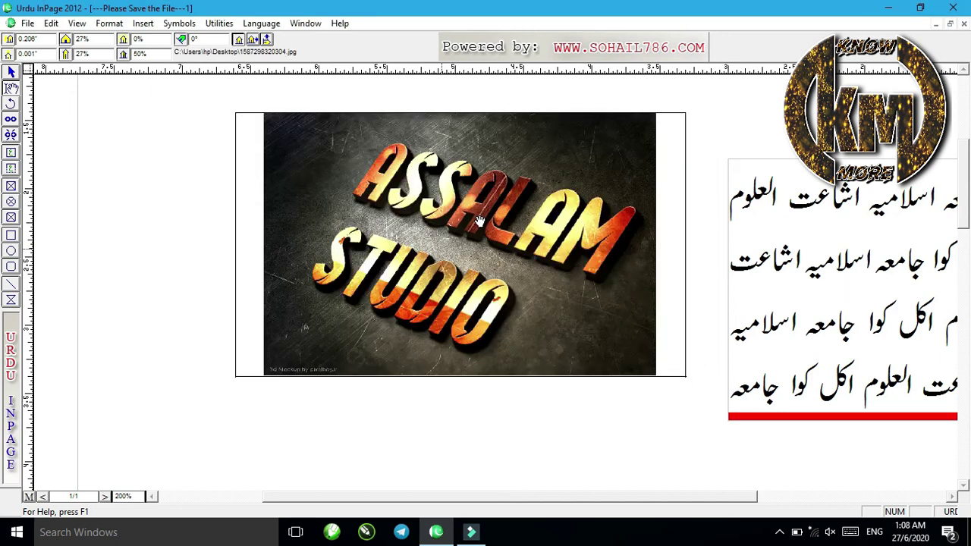
Step: Flip the imported image vertically and flip it back upright
{"action": "left_click", "coordinate": [514, 233]}
{"action": "left_click", "coordinate": [269, 39]}
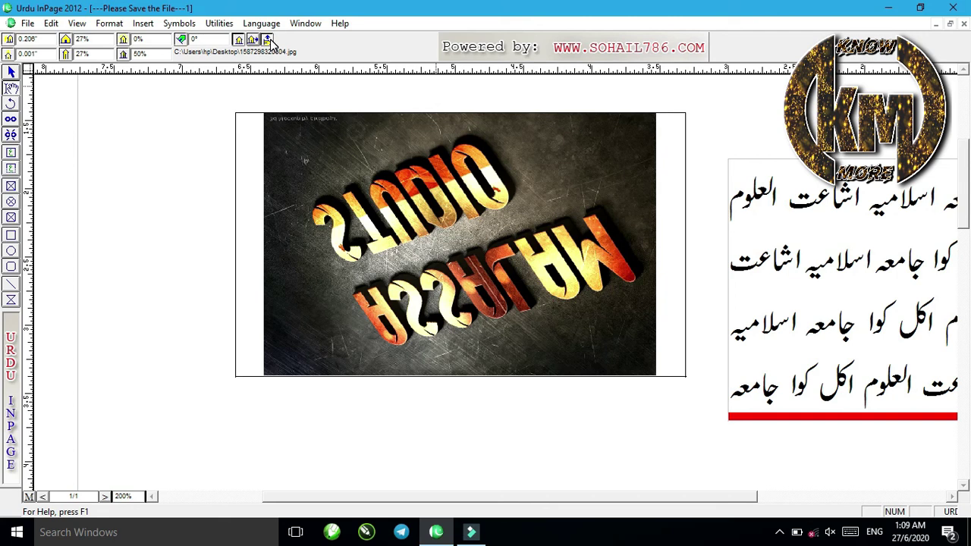
{"action": "left_click", "coordinate": [269, 40]}
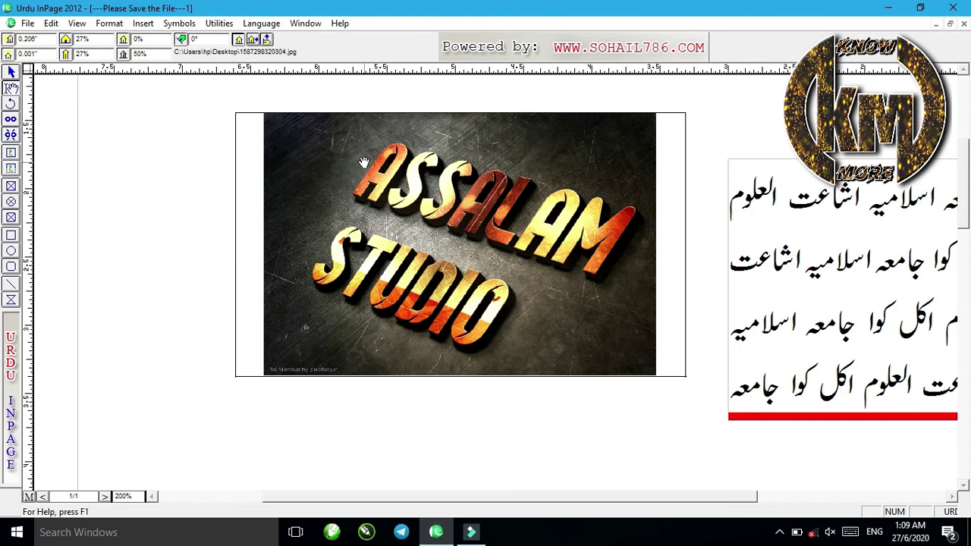
Step: Flip the image horizontally, and try a vertical flip on the mirrored image before reverting that vertical flip
{"action": "left_click", "coordinate": [255, 41]}
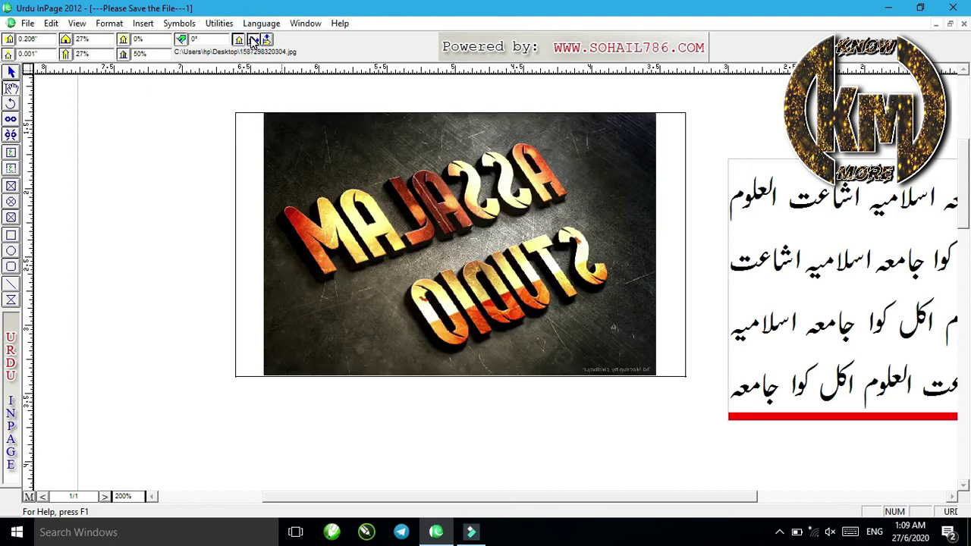
{"action": "left_click", "coordinate": [267, 41]}
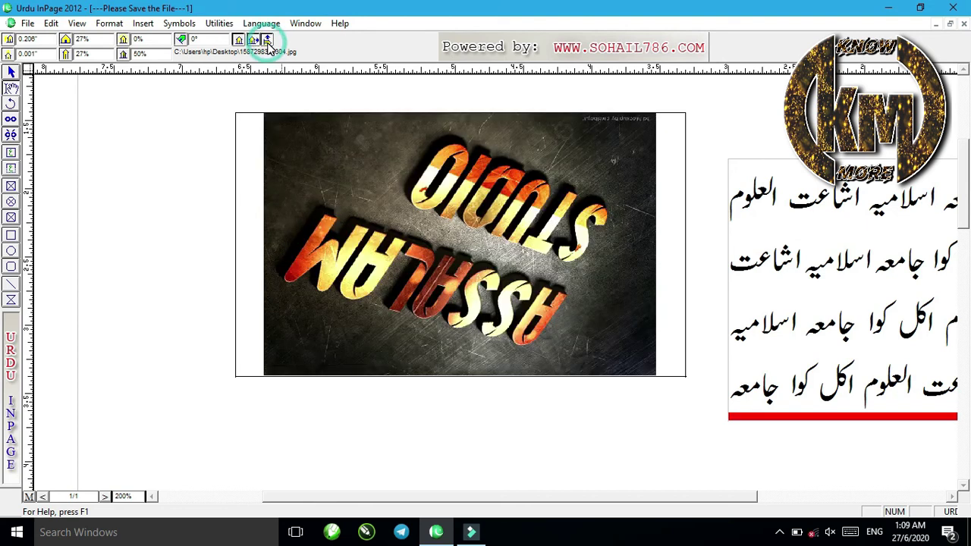
{"action": "left_click", "coordinate": [267, 41]}
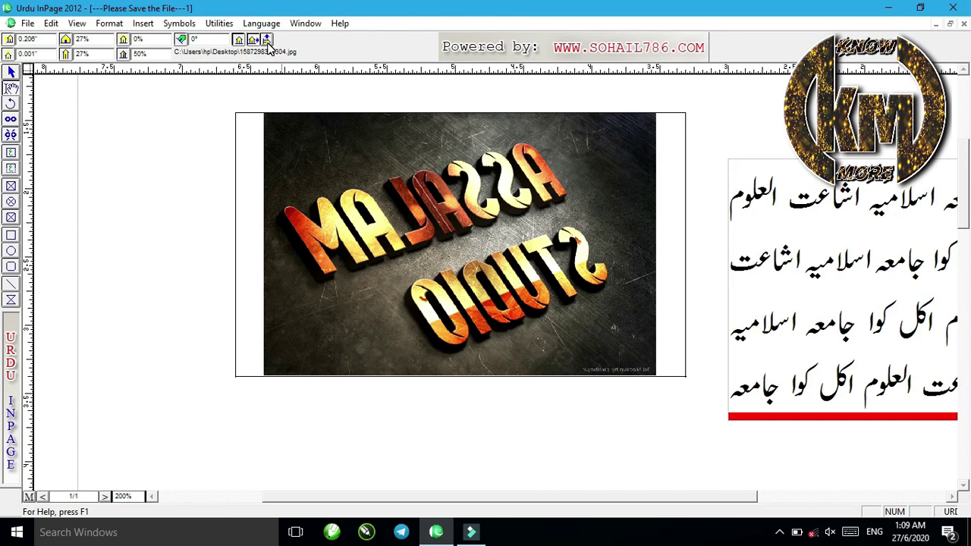
Step: Flip the mirrored image vertically and toggle its horizontal flip off and on, leaving the image flipped in both directions
{"action": "left_click", "coordinate": [256, 42]}
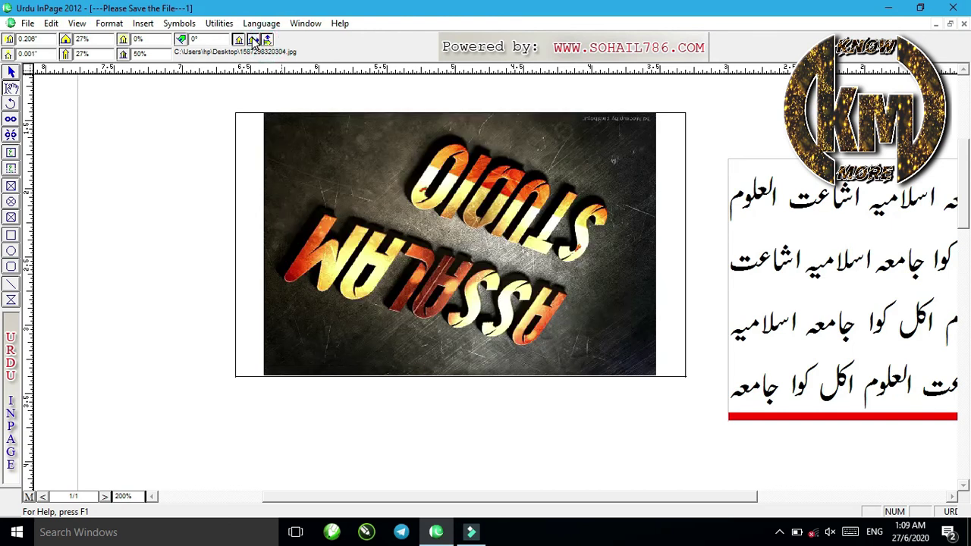
{"action": "left_click", "coordinate": [255, 41]}
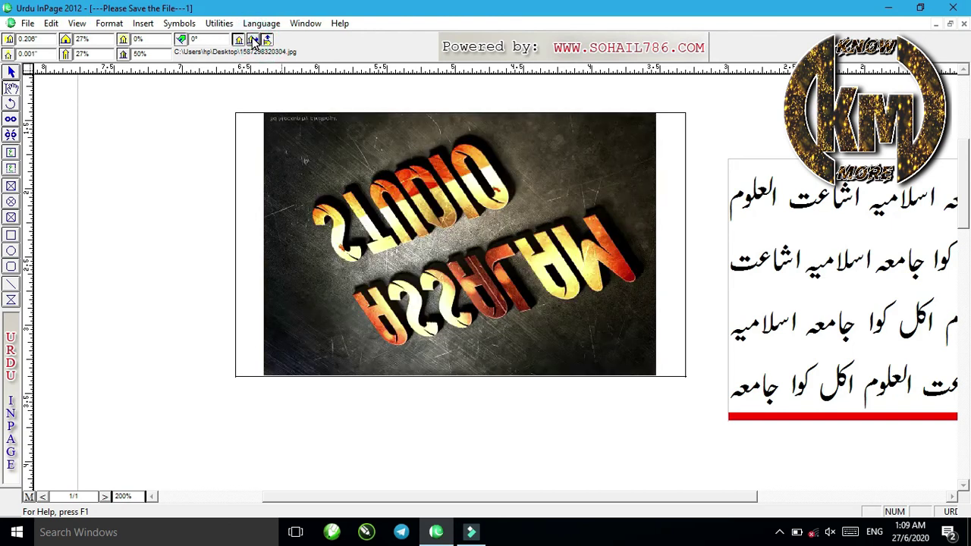
{"action": "left_click", "coordinate": [255, 41]}
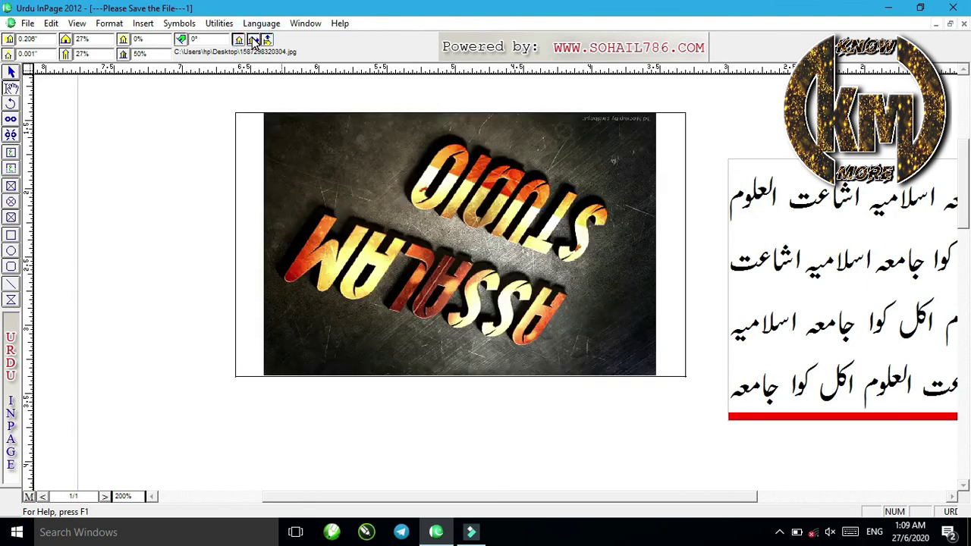
{"action": "left_click", "coordinate": [270, 42]}
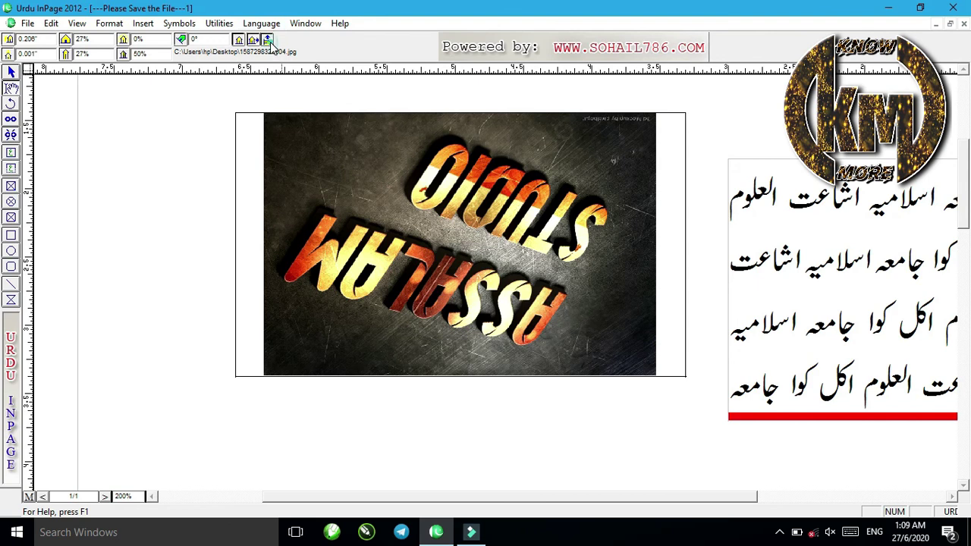